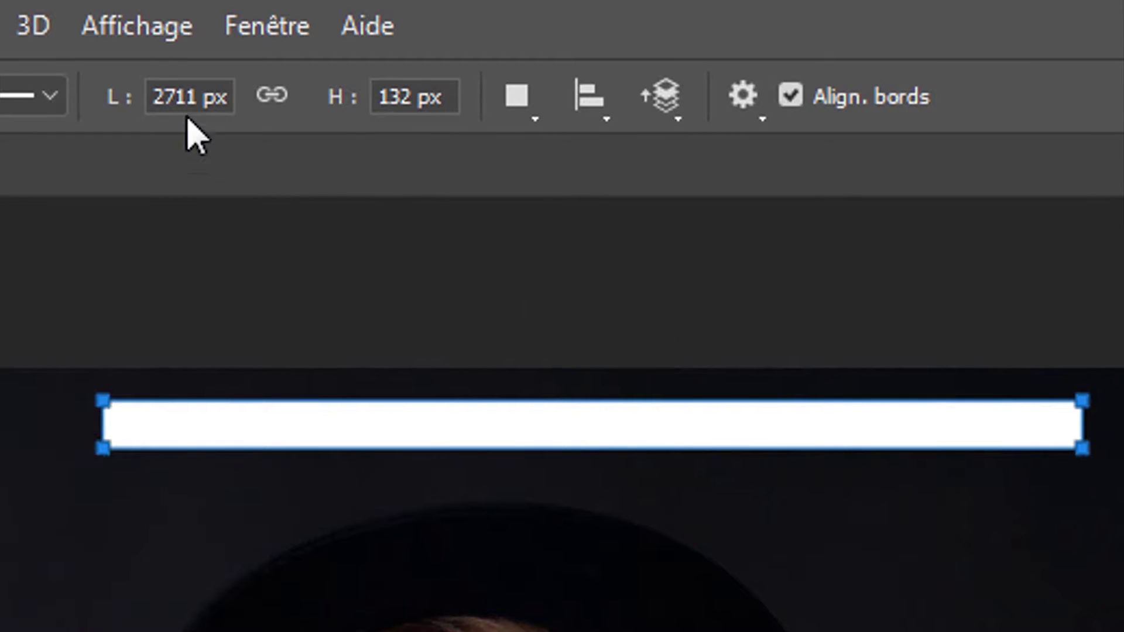
Step: Set the white rectangle's width to 2800 px and its height to 150 px
type("2800")
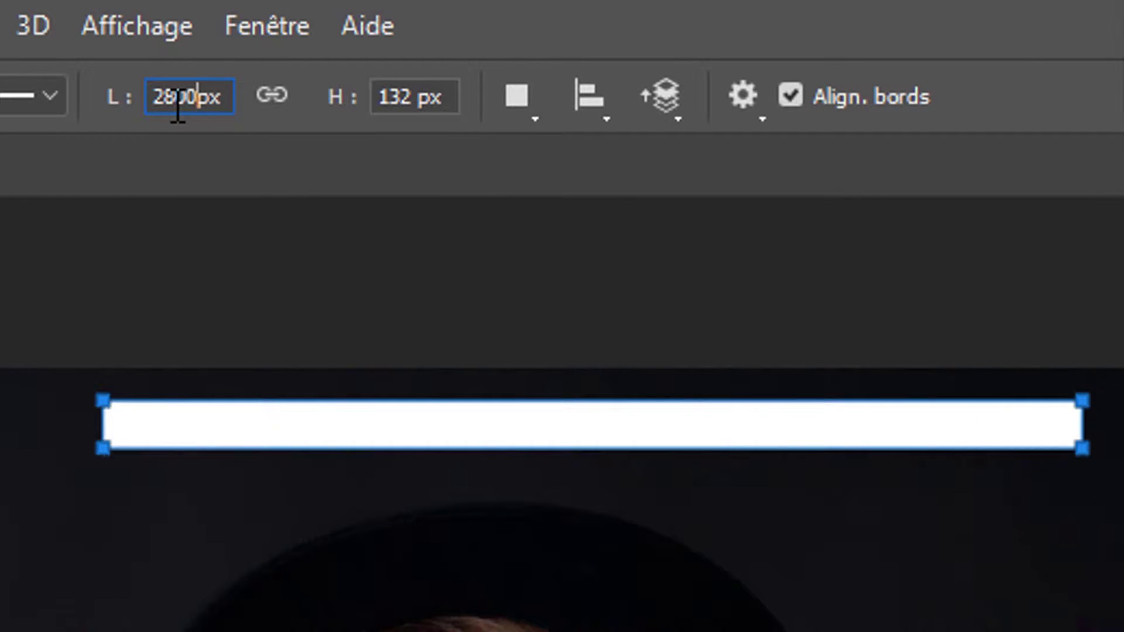
key("Return")
double_click(397, 106)
type("150")
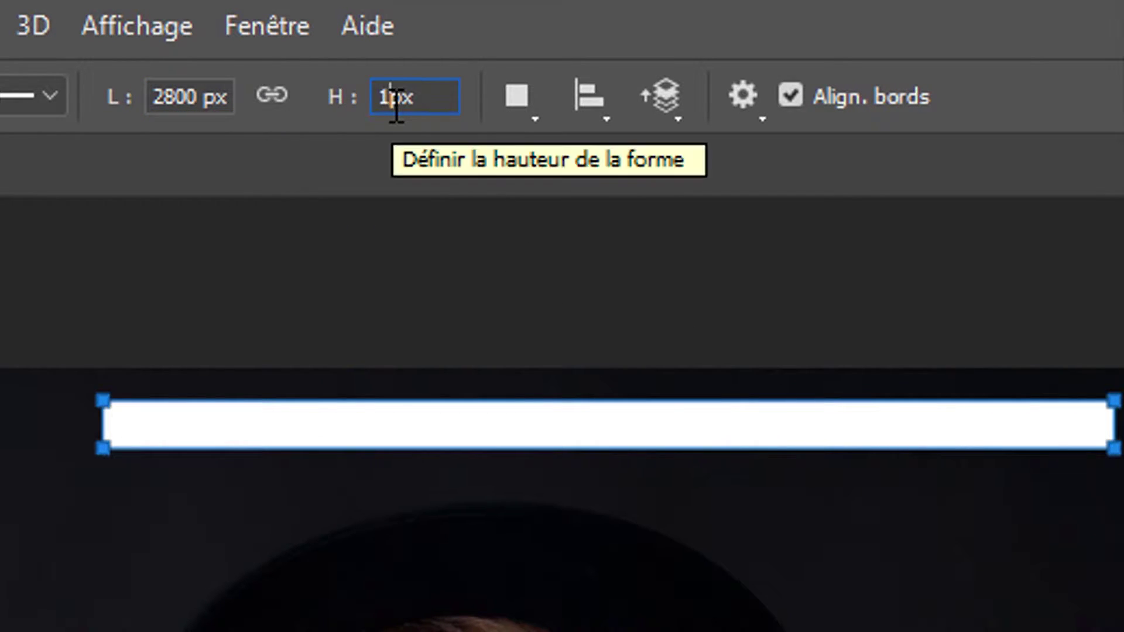
key("Return")
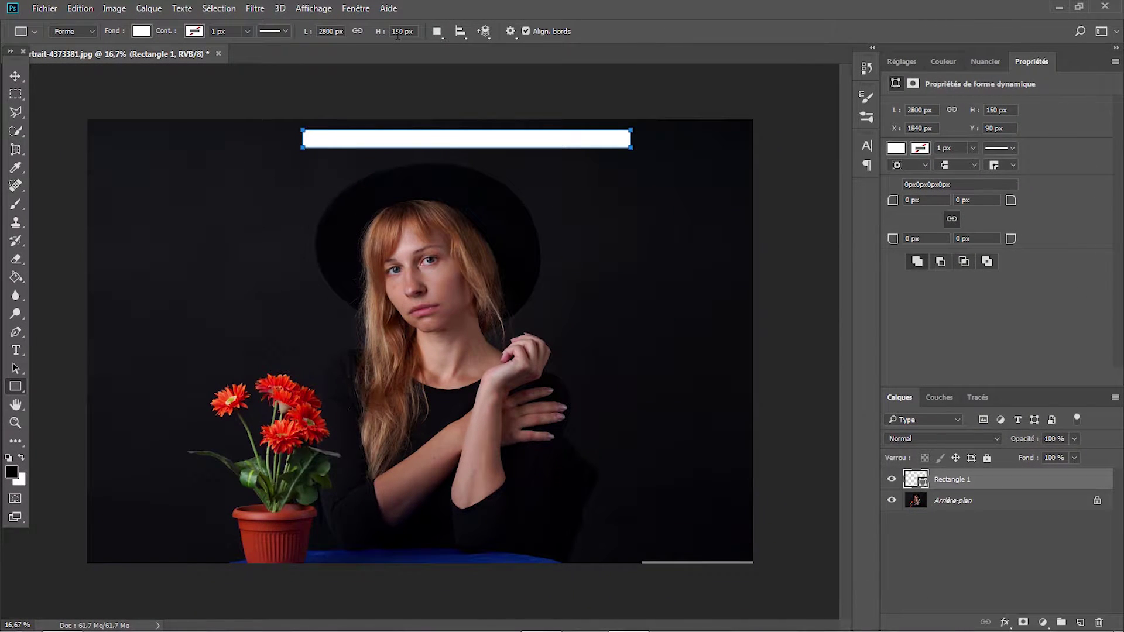
Step: Duplicate the white rectangle with a free transform and place the copy directly below it, leaving a narrow gap
key("ctrl+alt+t")
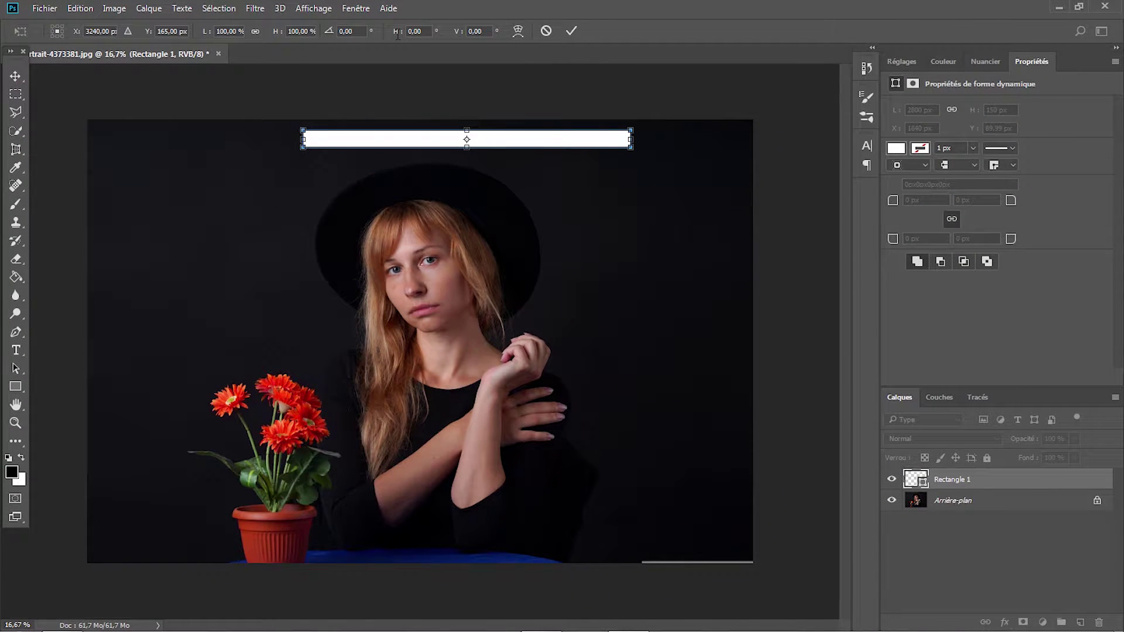
left_click_drag(452, 141, 454, 170)
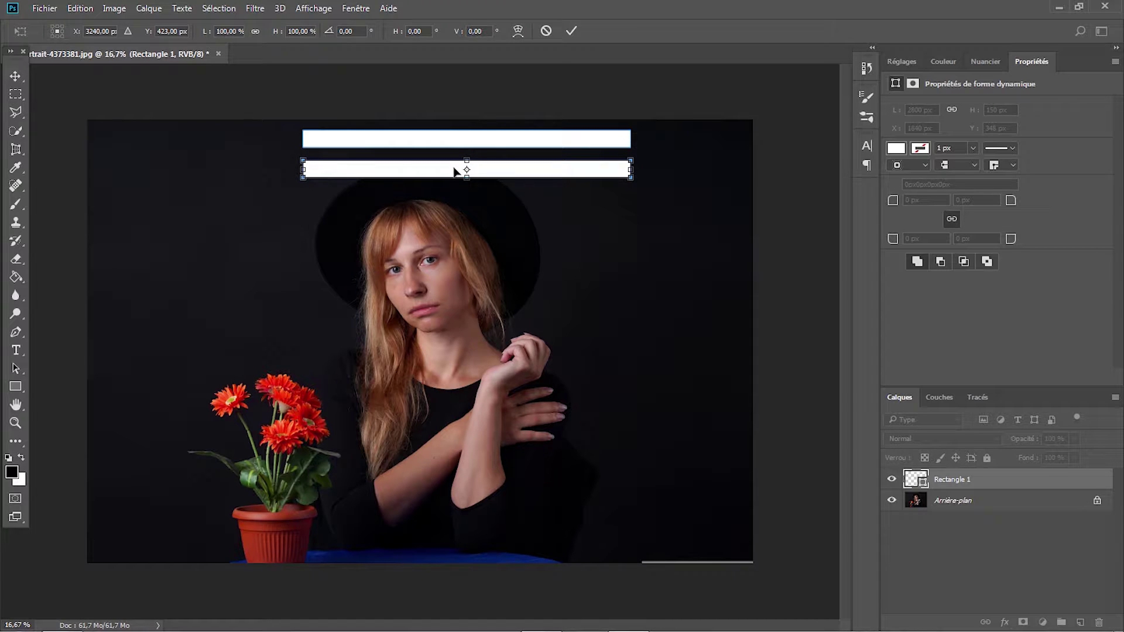
key("Return")
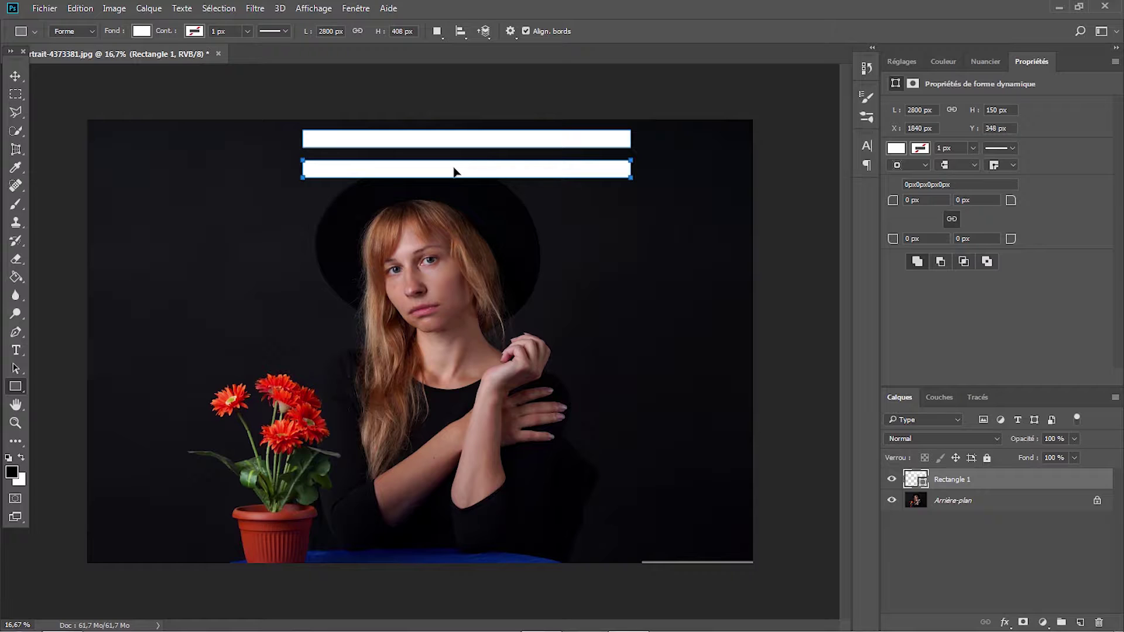
Step: Repeat the duplicate transform six times to make a stack of eight evenly spaced bars, and deselect the path
key("ctrl+alt+shift+t")
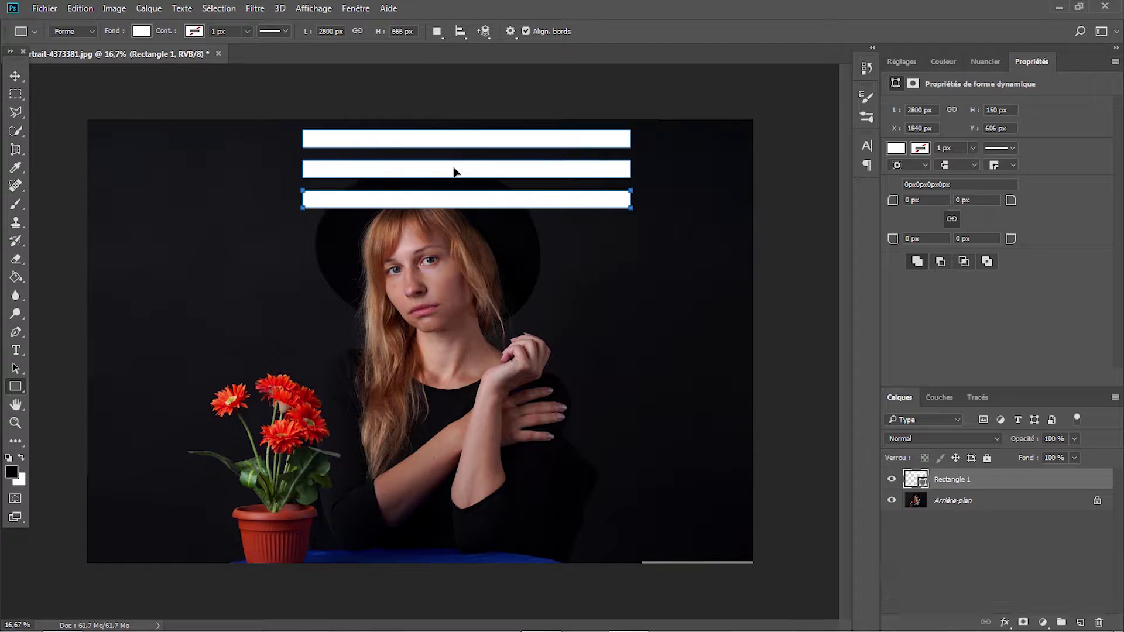
key("ctrl+alt+shift+t")
key("ctrl+alt+shift+t")
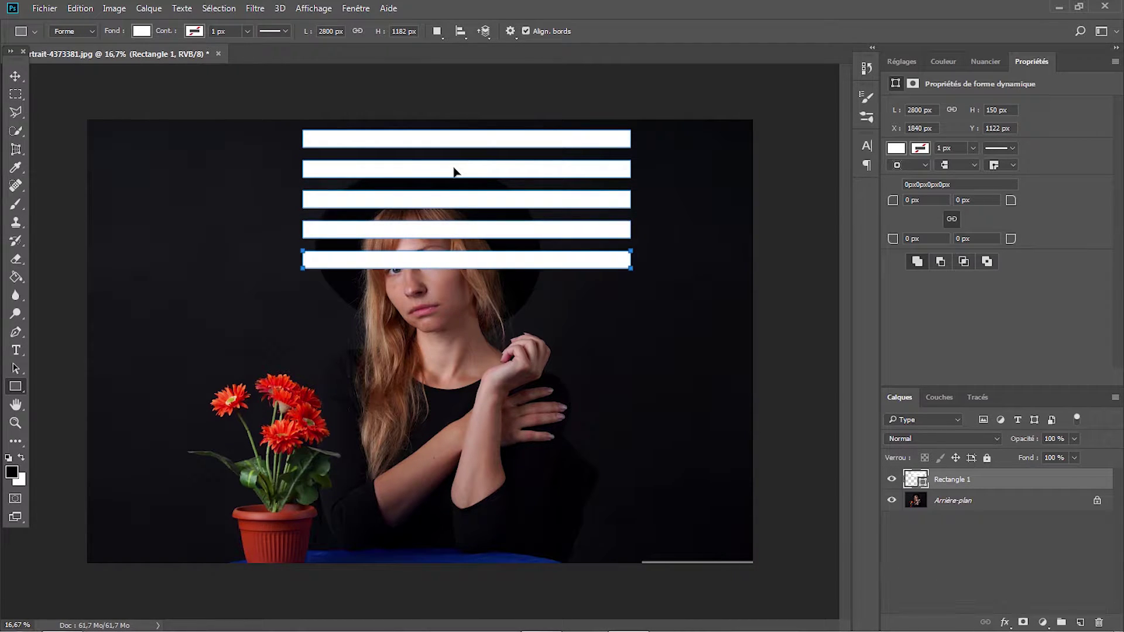
key("ctrl+alt+shift+t")
key("ctrl+alt+shift+t")
key("ctrl+alt+shift+t")
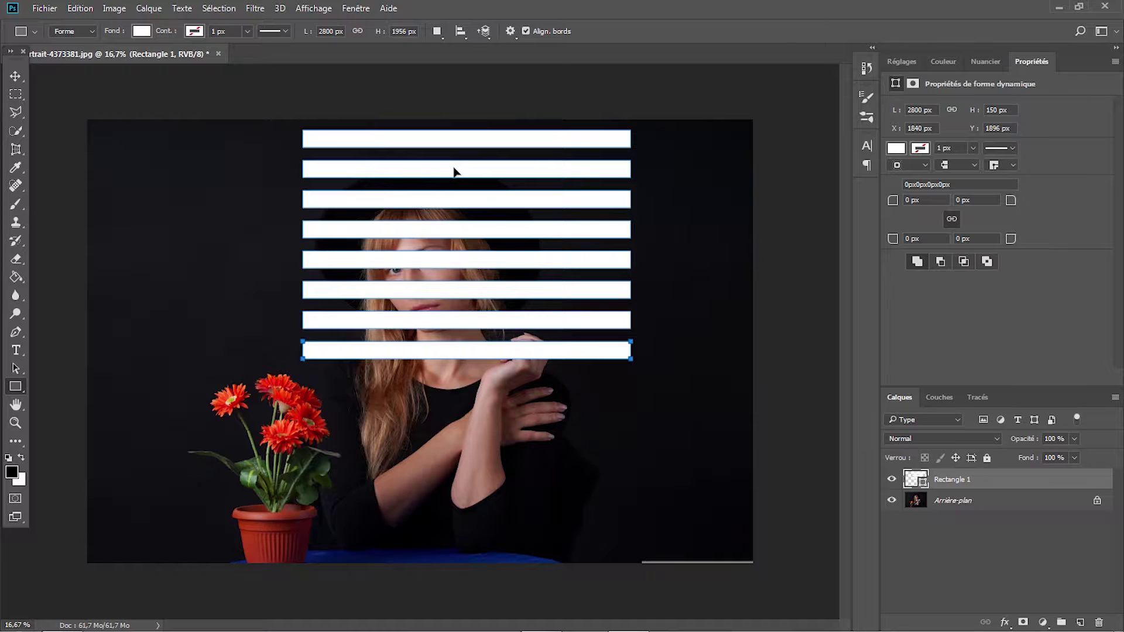
key("Escape")
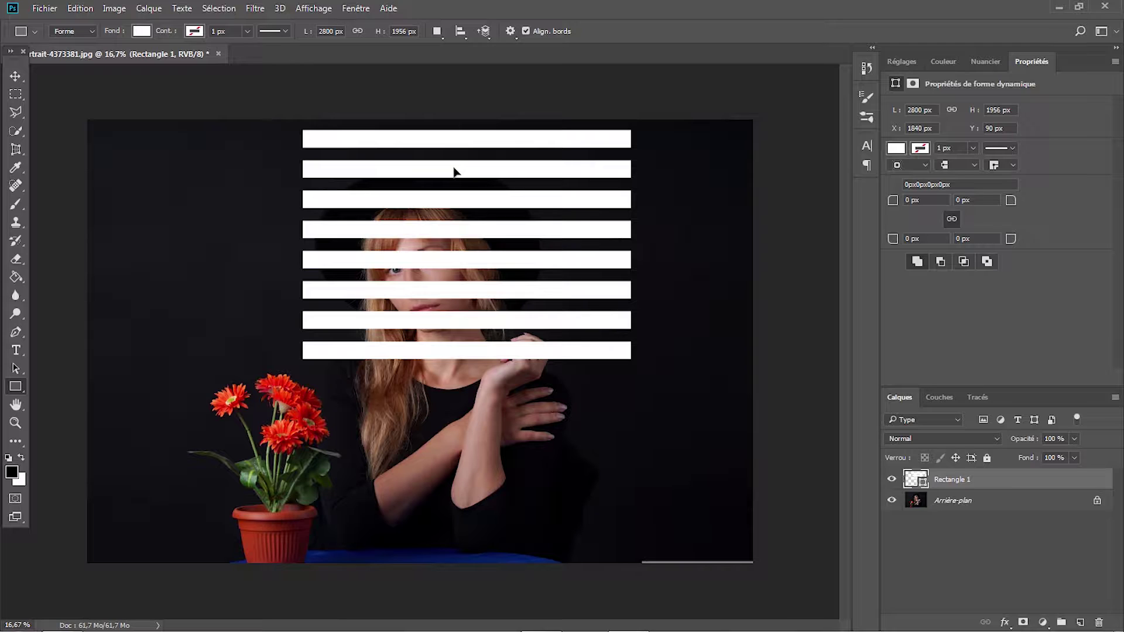
Step: Distort the stack of bars by lowering its upper-right corner so the stripes converge toward the right
key("ctrl+t")
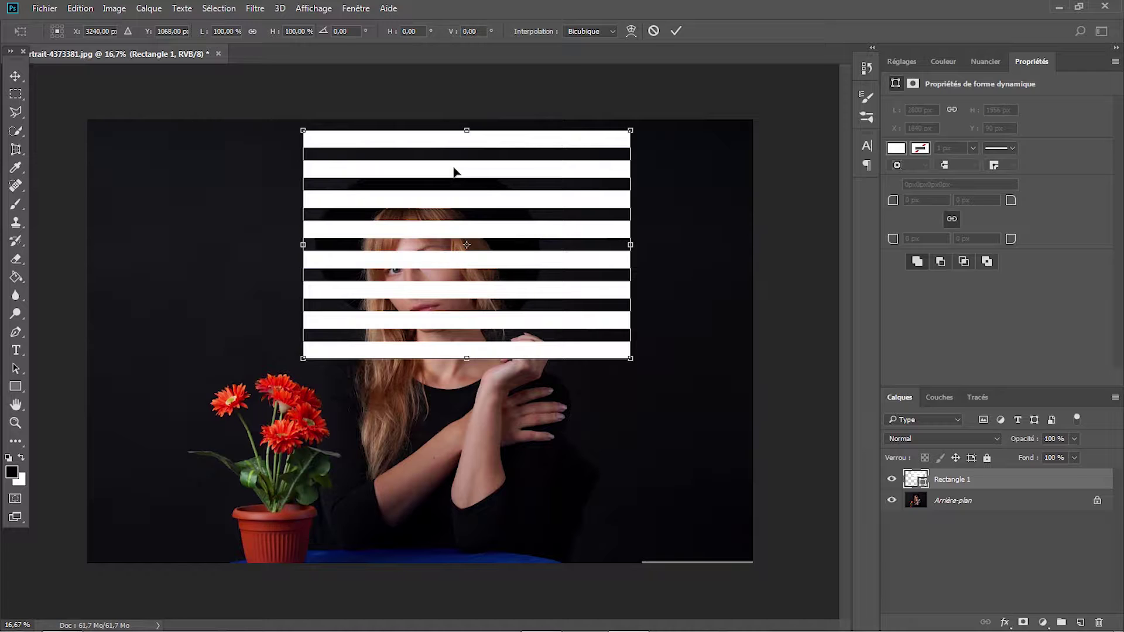
right_click(454, 169)
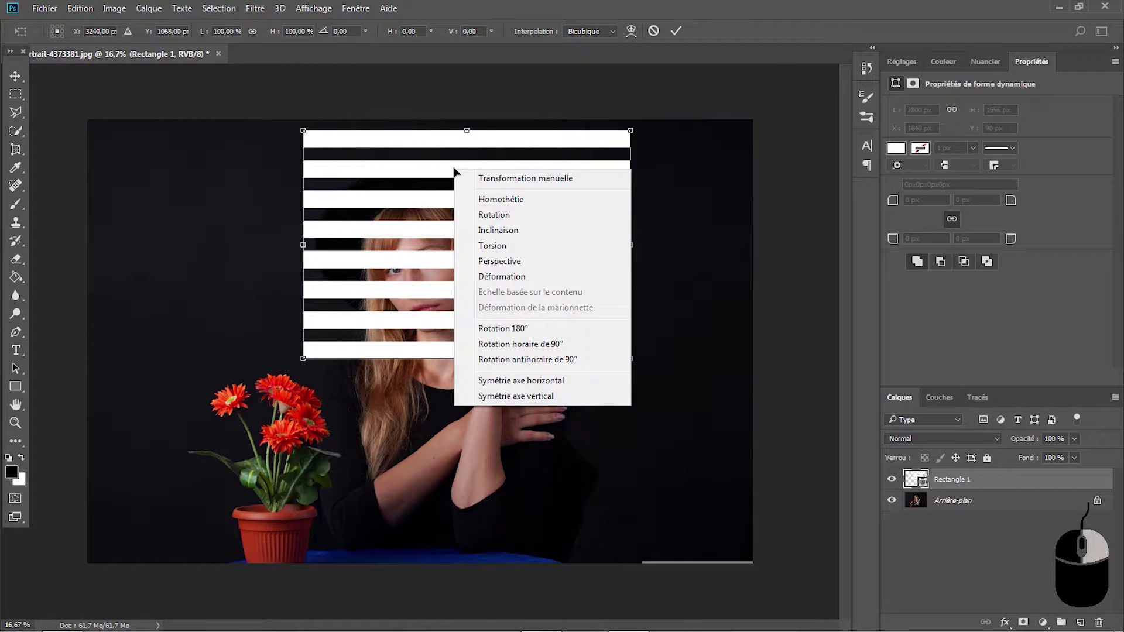
left_click(496, 248)
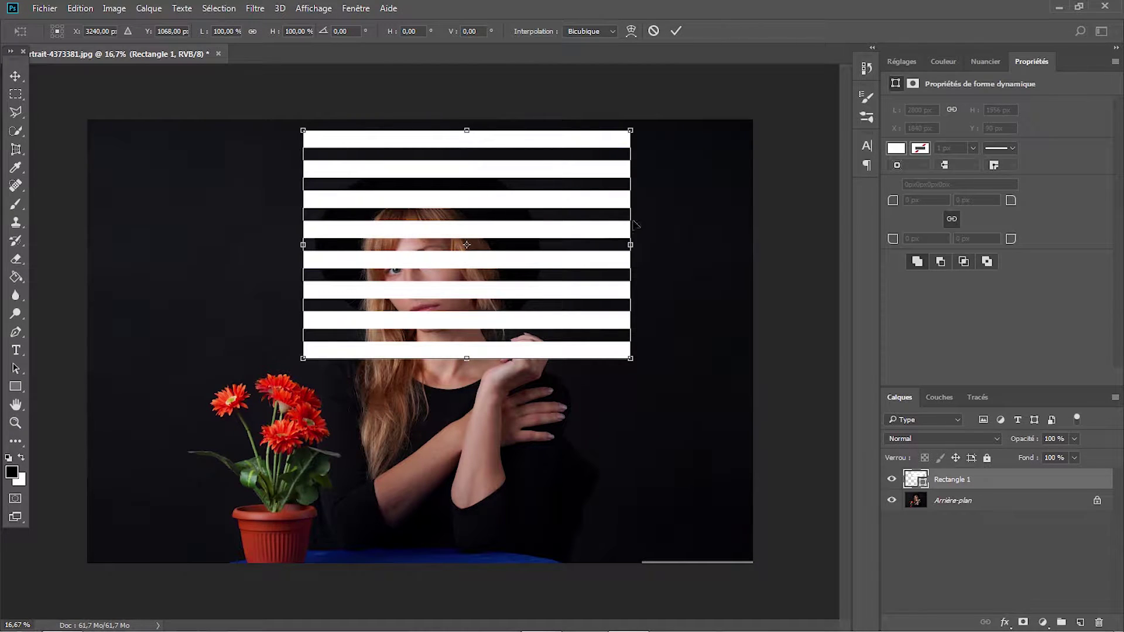
left_click_drag(632, 135, 625, 185)
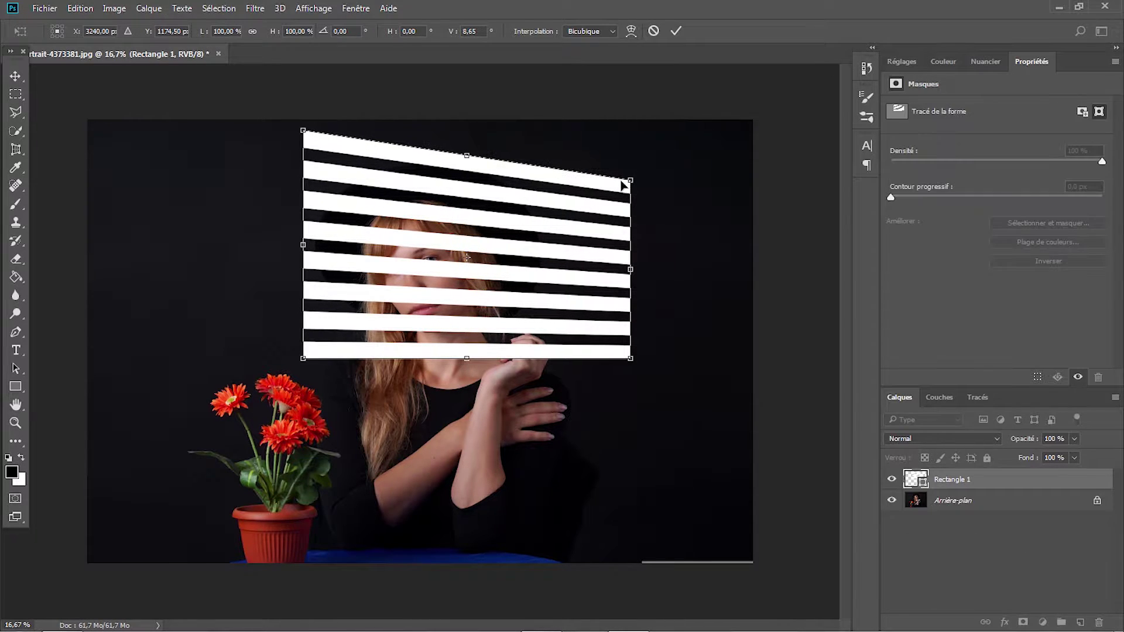
Step: Free transform the stripes to about 215% width and 129% height, covering the photo's full width and the woman's face
right_click(584, 226)
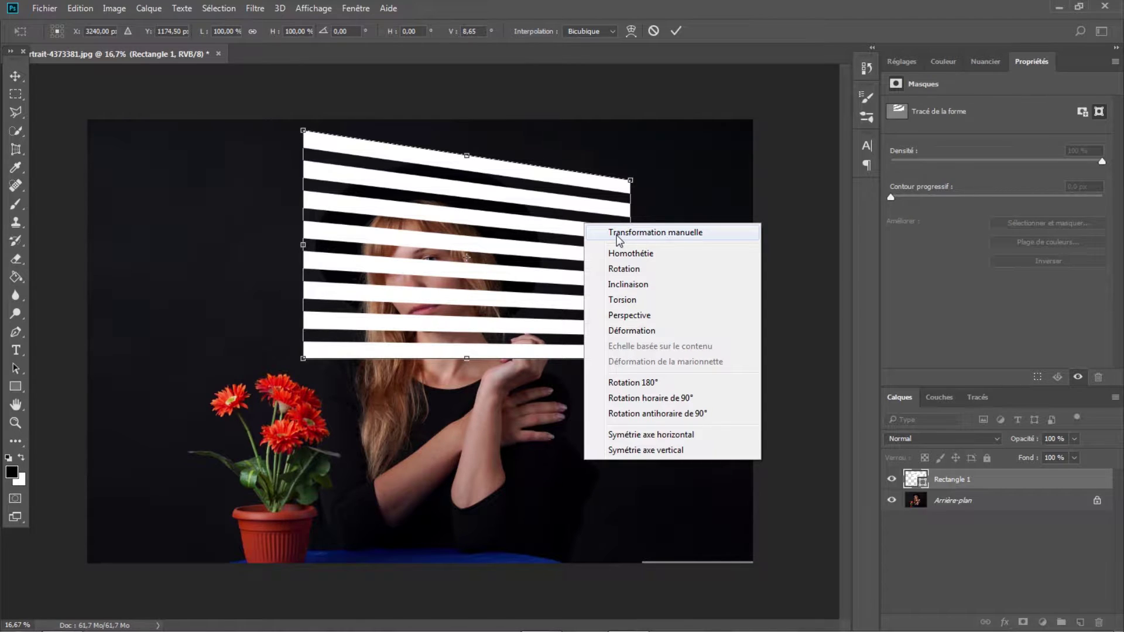
left_click(617, 237)
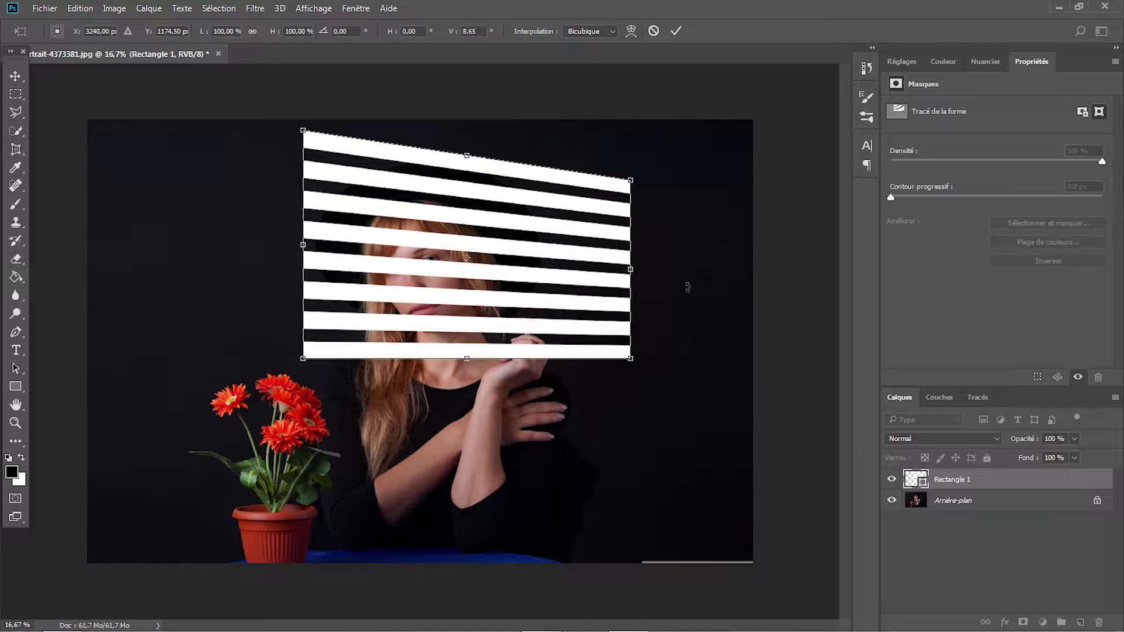
left_click_drag(630, 270, 776, 288)
left_click_drag(303, 245, 75, 246)
left_click_drag(354, 267, 367, 313)
left_click_drag(439, 193, 440, 170)
mouse_move(429, 369)
left_mouse_down()
mouse_move(436, 386)
mouse_move(448, 381)
mouse_move(430, 385)
left_mouse_up()
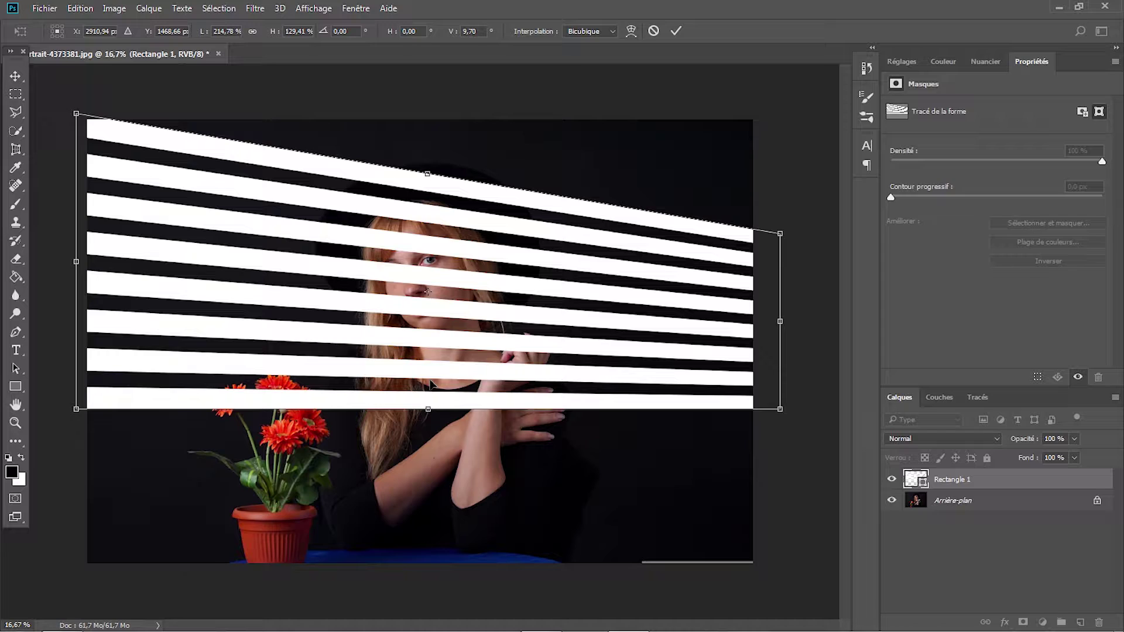
key("Return")
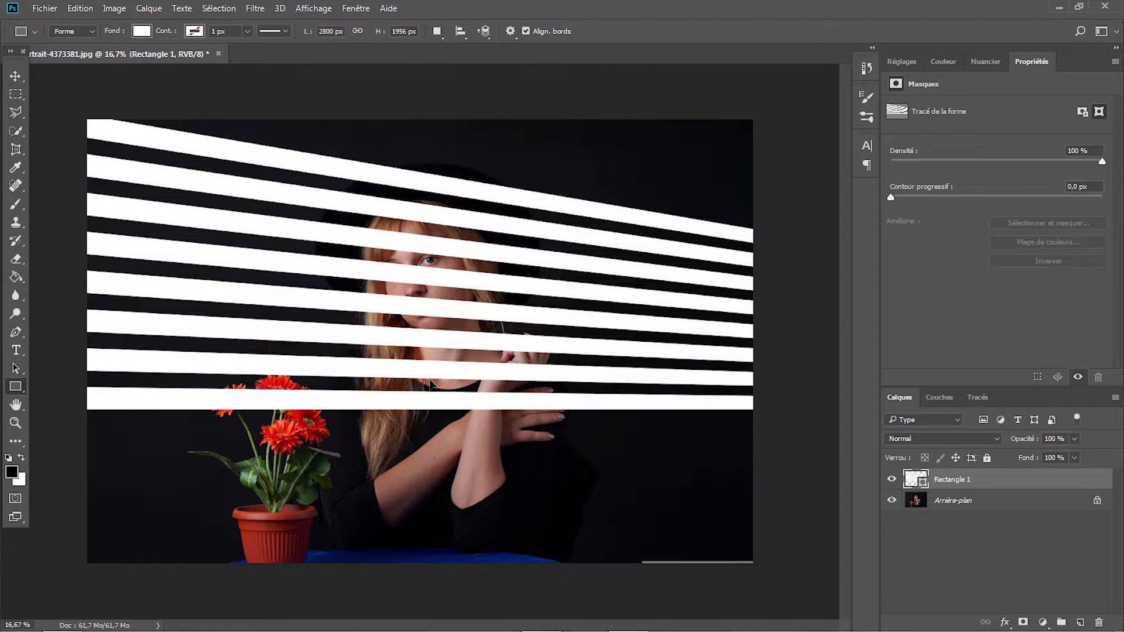
Step: Rename the stripes' shape layer as Lumiere
double_click(952, 480)
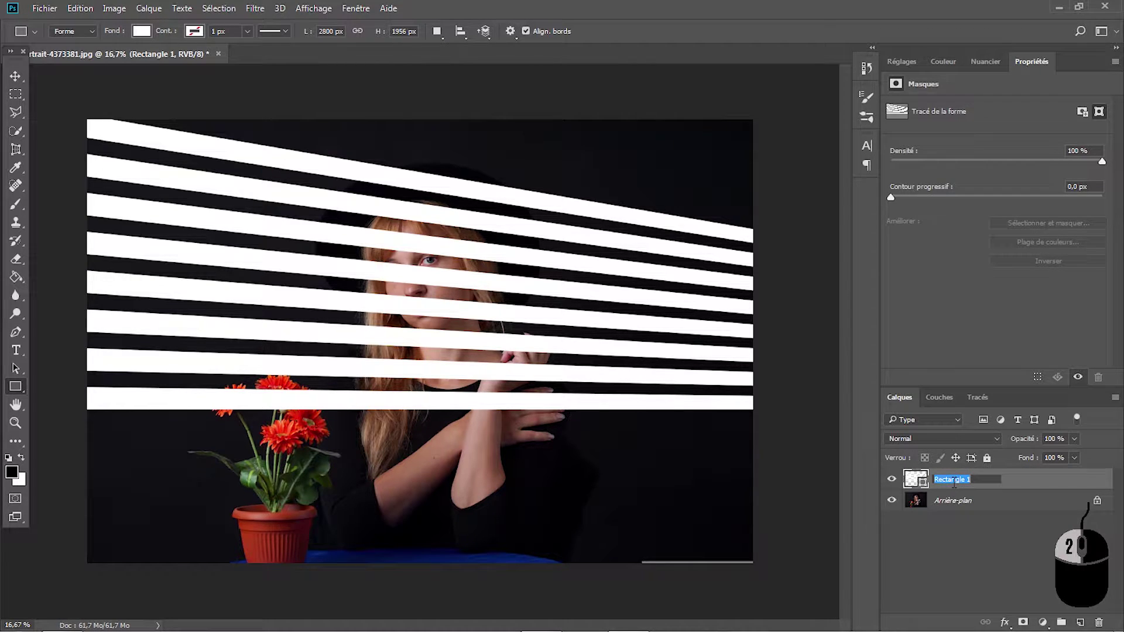
type("Lumiere")
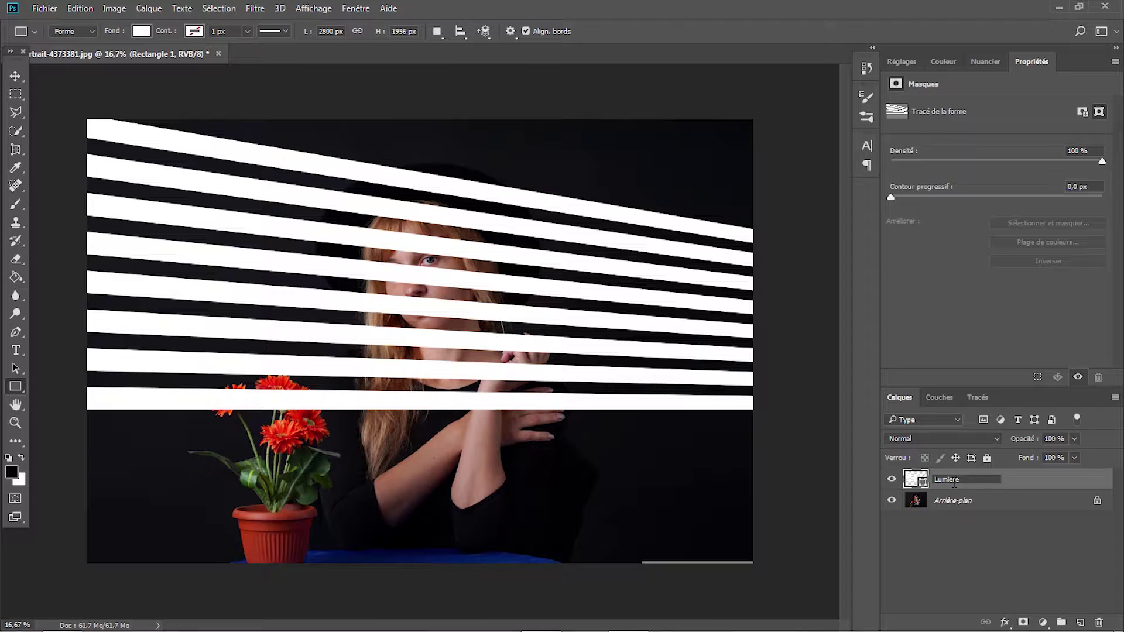
key("Return")
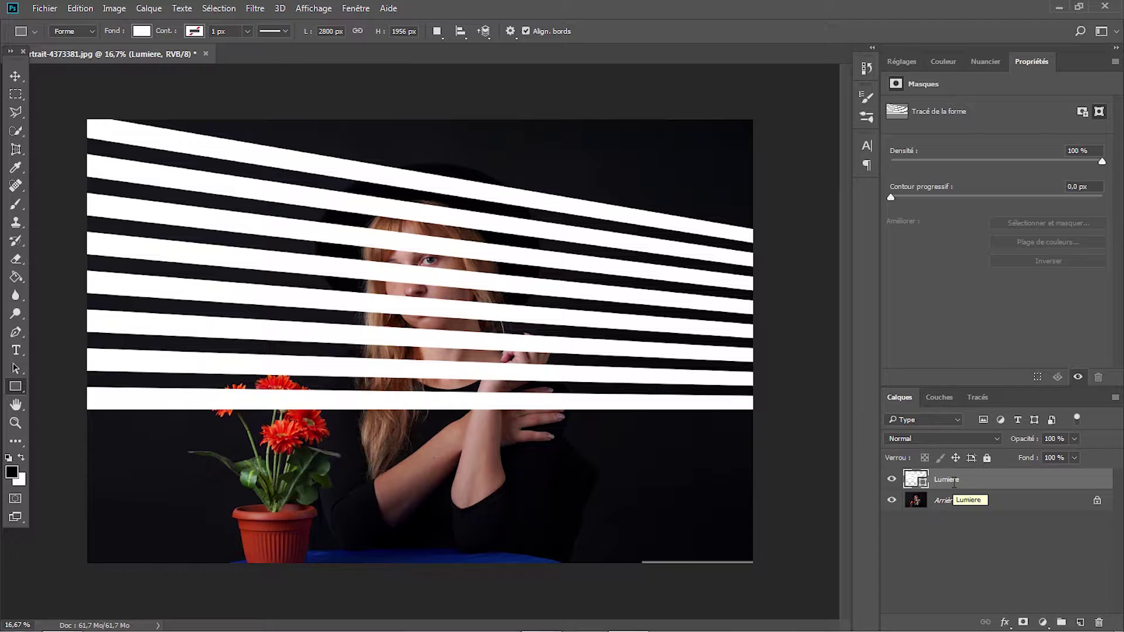
Step: Rasterize the Lumiere layer and set its blend mode to Lumière tamisée
right_click(955, 481)
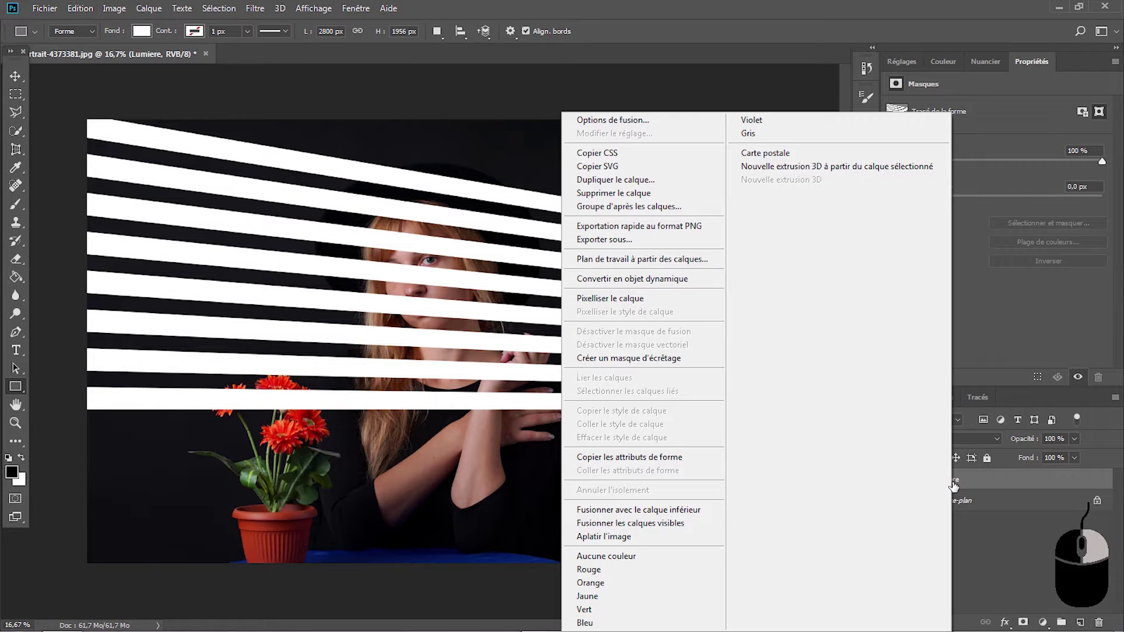
left_click(643, 301)
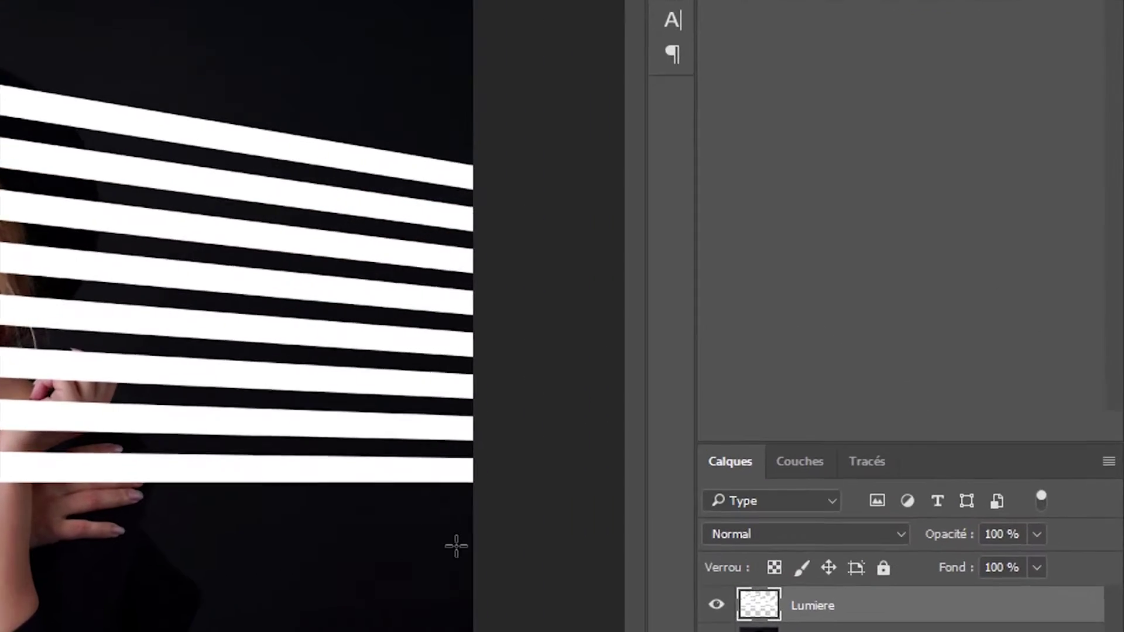
left_click(902, 438)
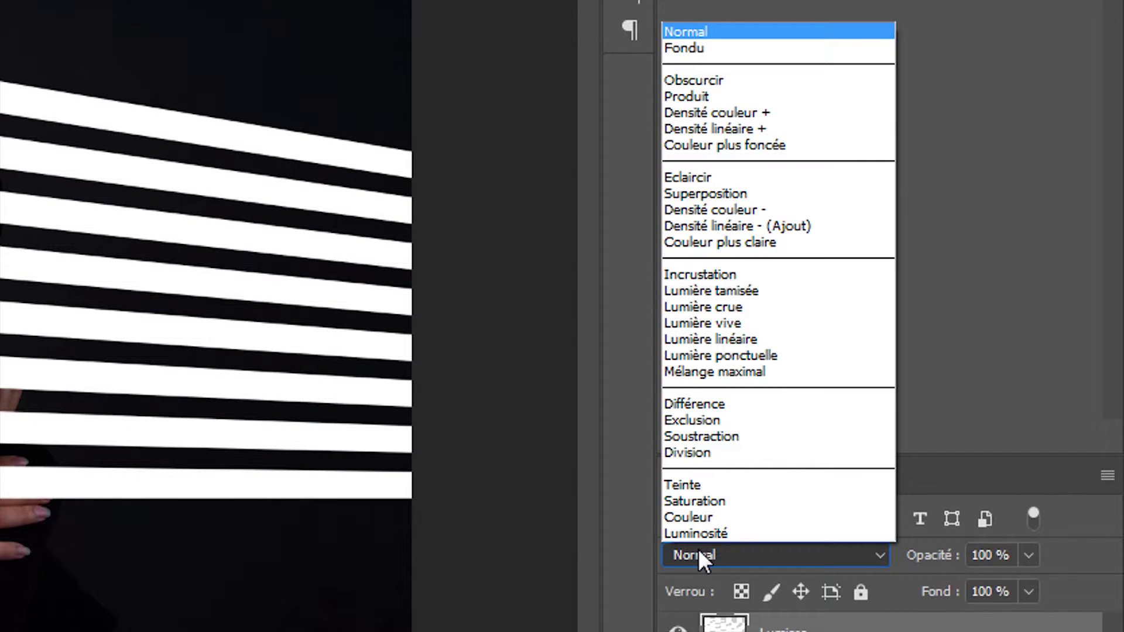
left_click(726, 290)
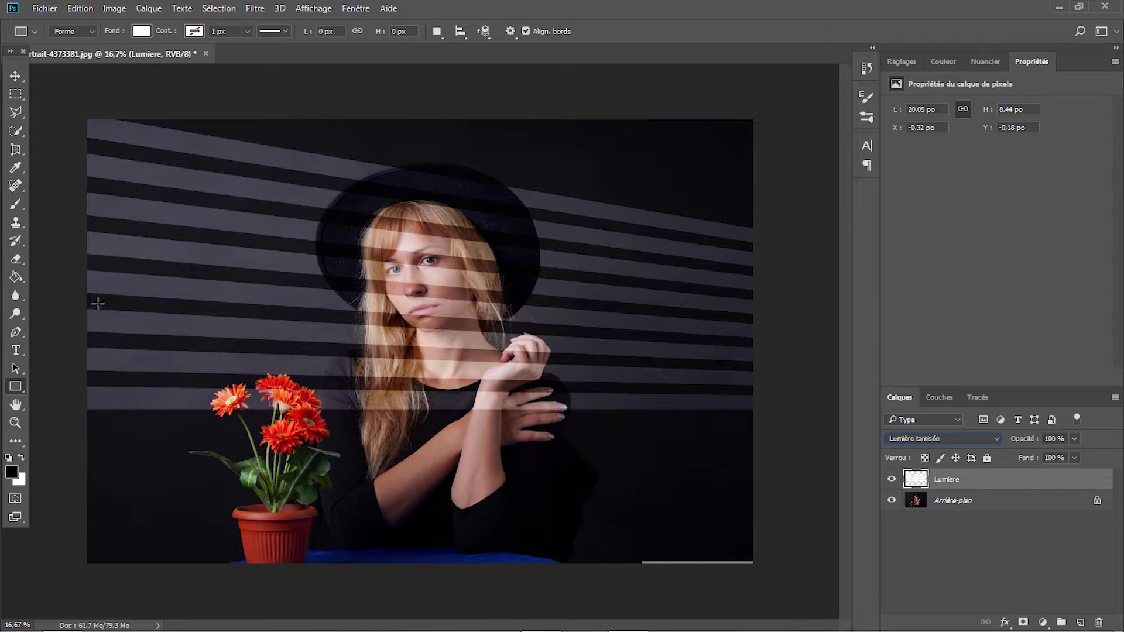
Step: Set up the Eraser with the Arrondi flou brush at 200 px, 100% opacity and 100% flow
left_click(16, 261)
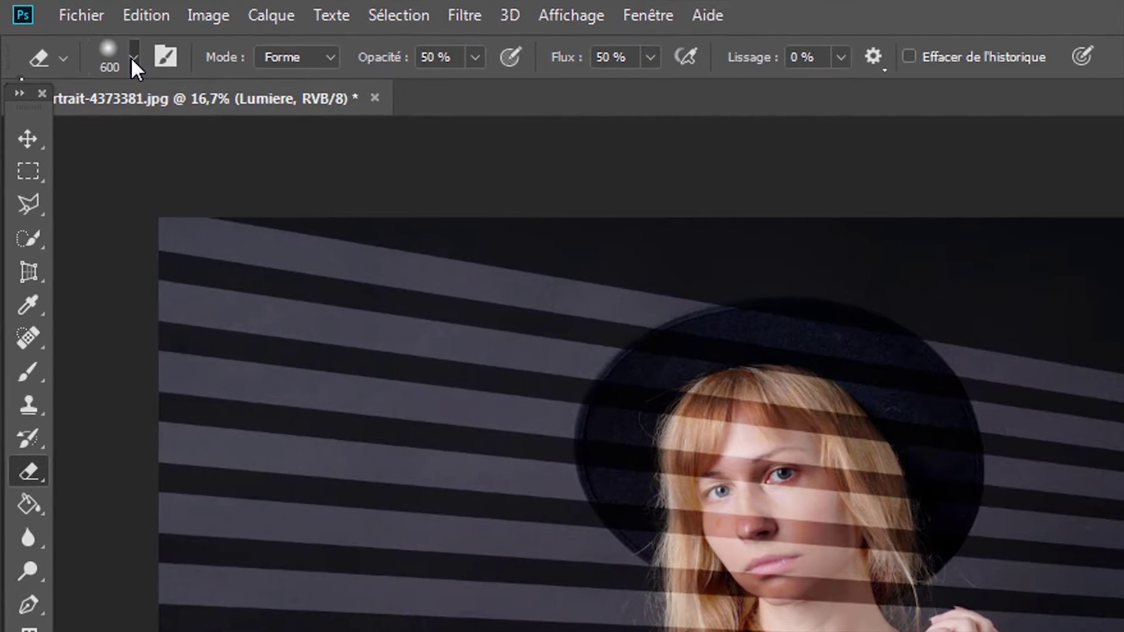
left_click(73, 32)
double_click(275, 106)
type("200")
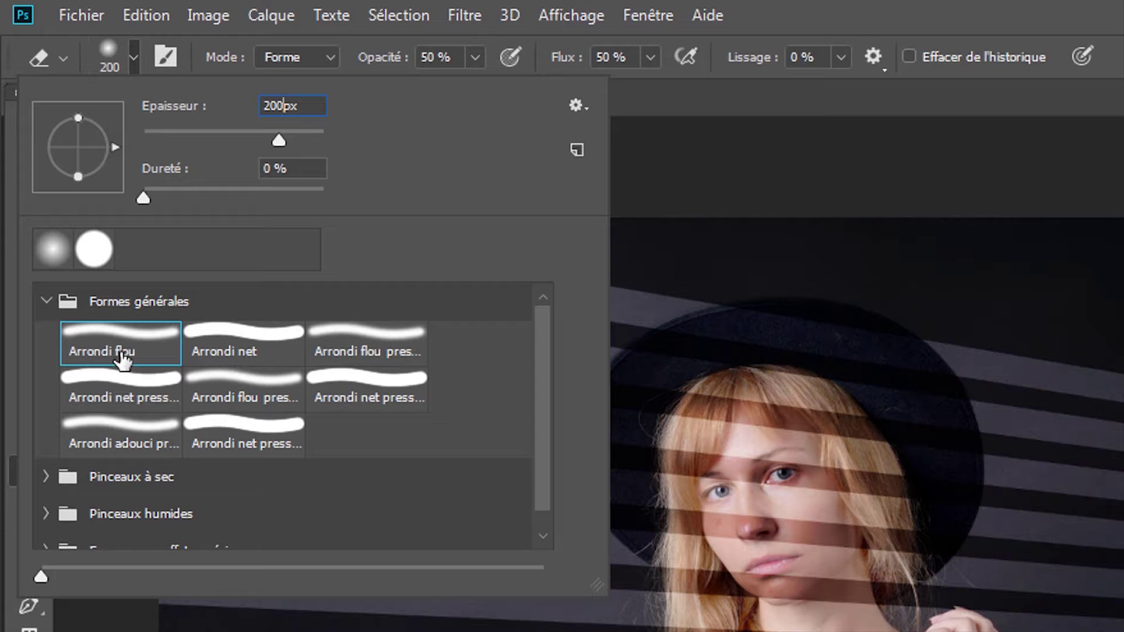
left_click(121, 331)
left_click(131, 59)
left_click(431, 57)
type("100")
left_click(602, 53)
double_click(602, 53)
type("100")
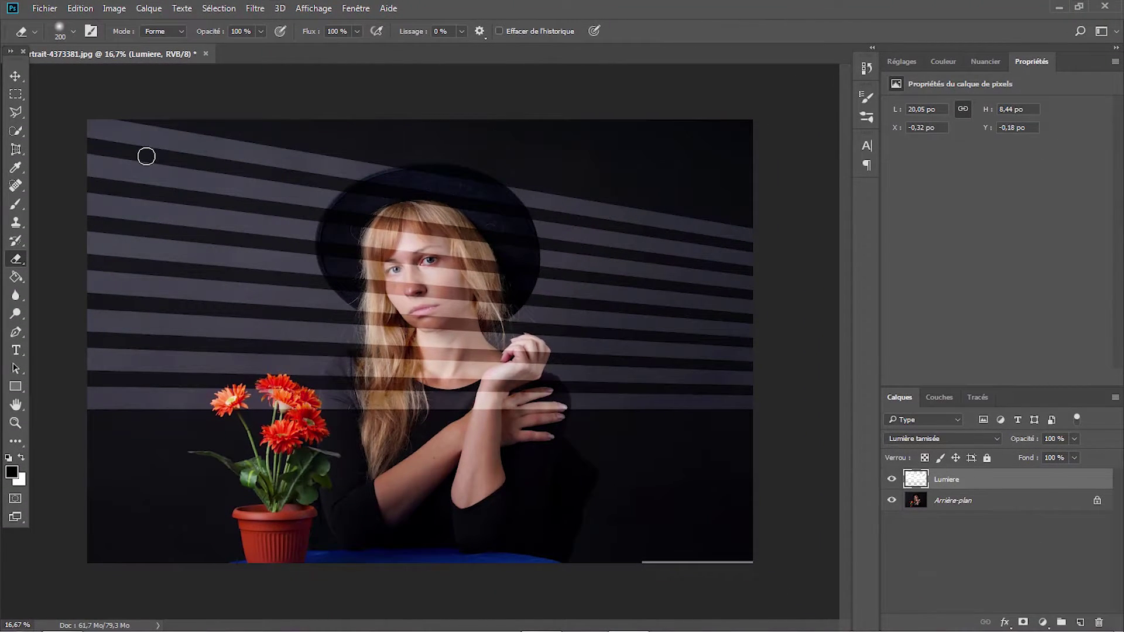
Step: Erase one straight vertical band through the light stripes on each side of the woman
left_click(215, 136)
left_click(213, 463, "shift")
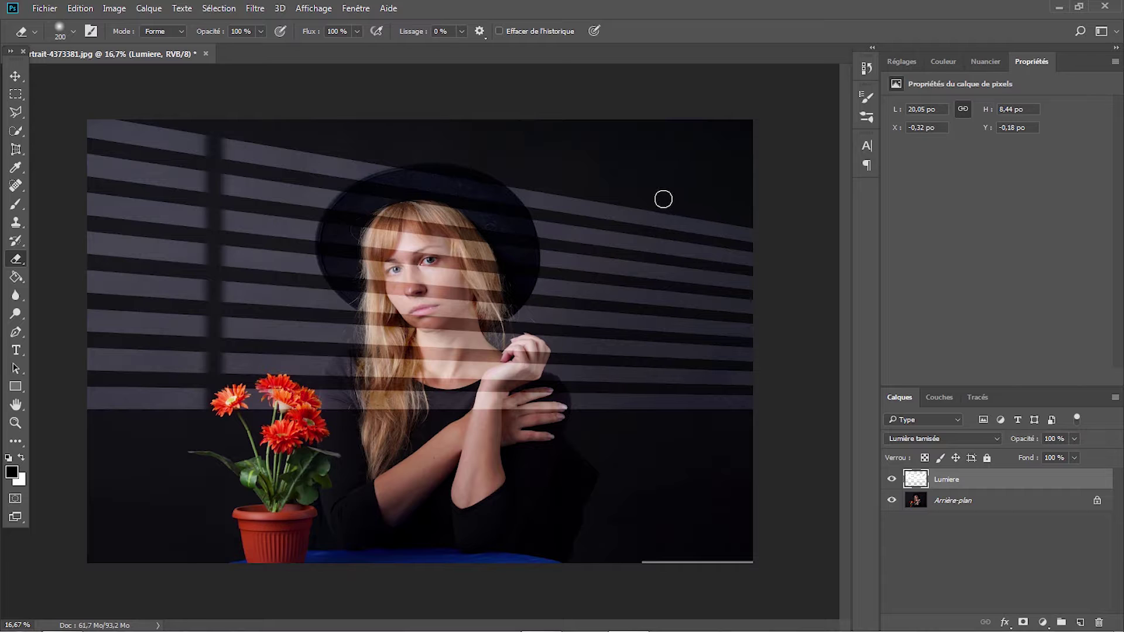
left_click_drag(660, 195, 634, 547)
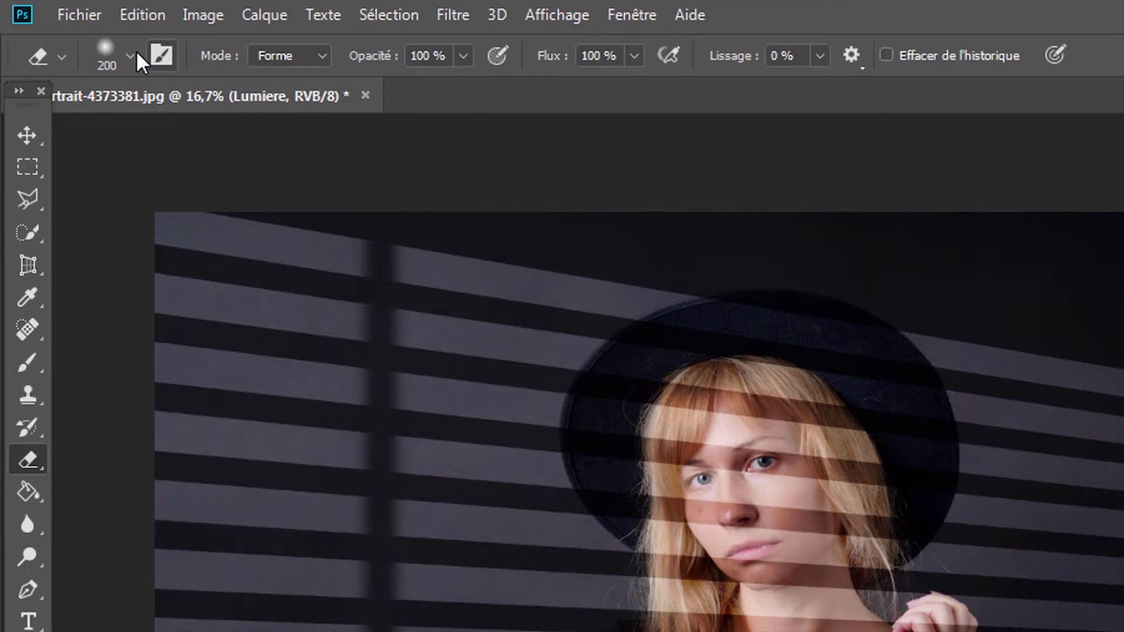
Step: Set the eraser size to 400 px and erase the light stripes along the right side of the hat
left_click(74, 31)
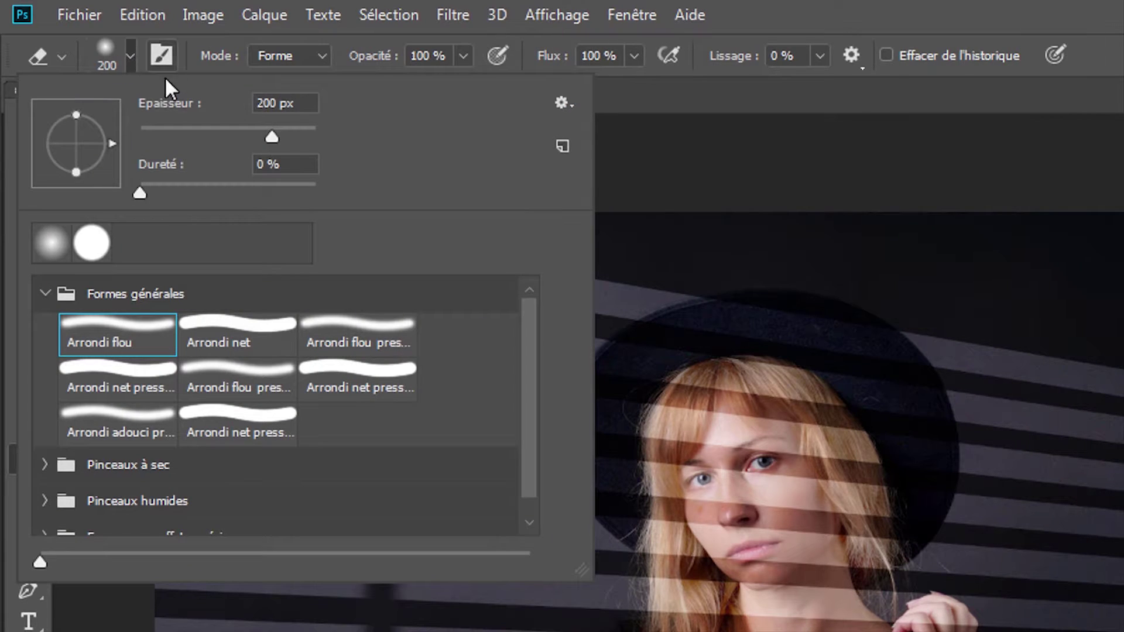
double_click(268, 103)
type("400")
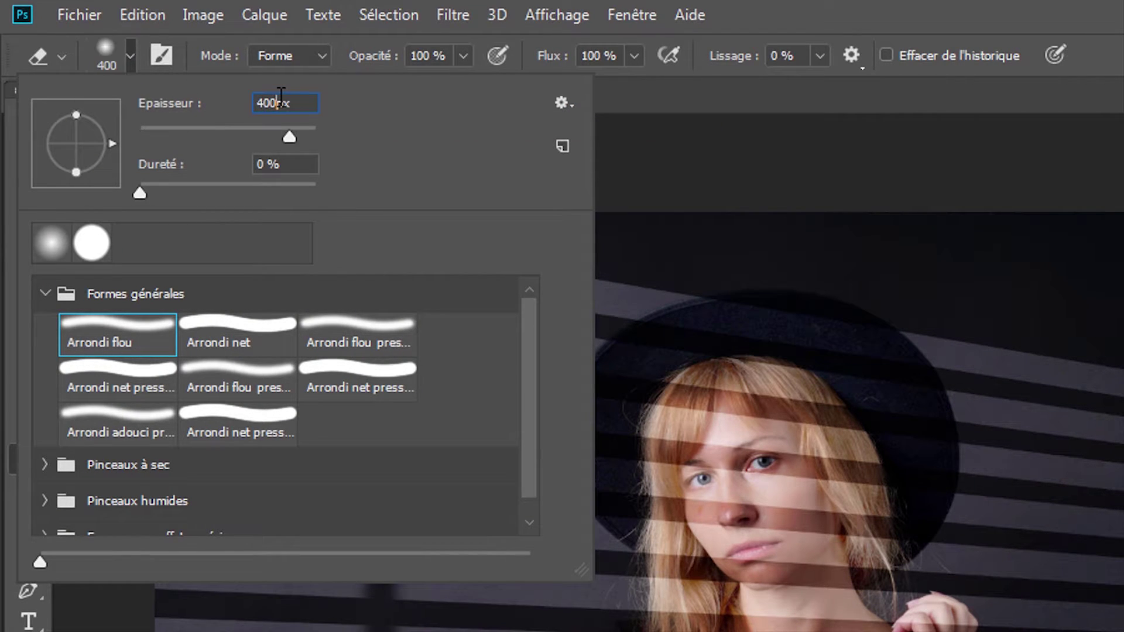
key("Return")
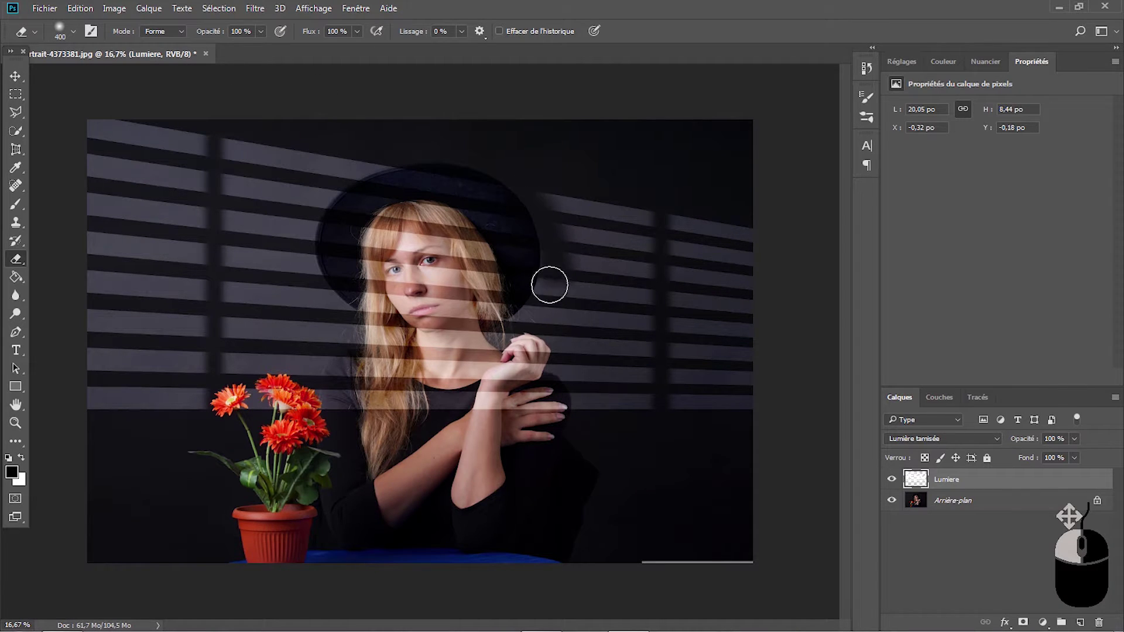
mouse_move(507, 330)
left_mouse_down()
mouse_move(562, 362)
mouse_move(581, 429)
mouse_move(593, 418)
mouse_move(571, 370)
mouse_move(537, 359)
mouse_move(521, 274)
left_mouse_up()
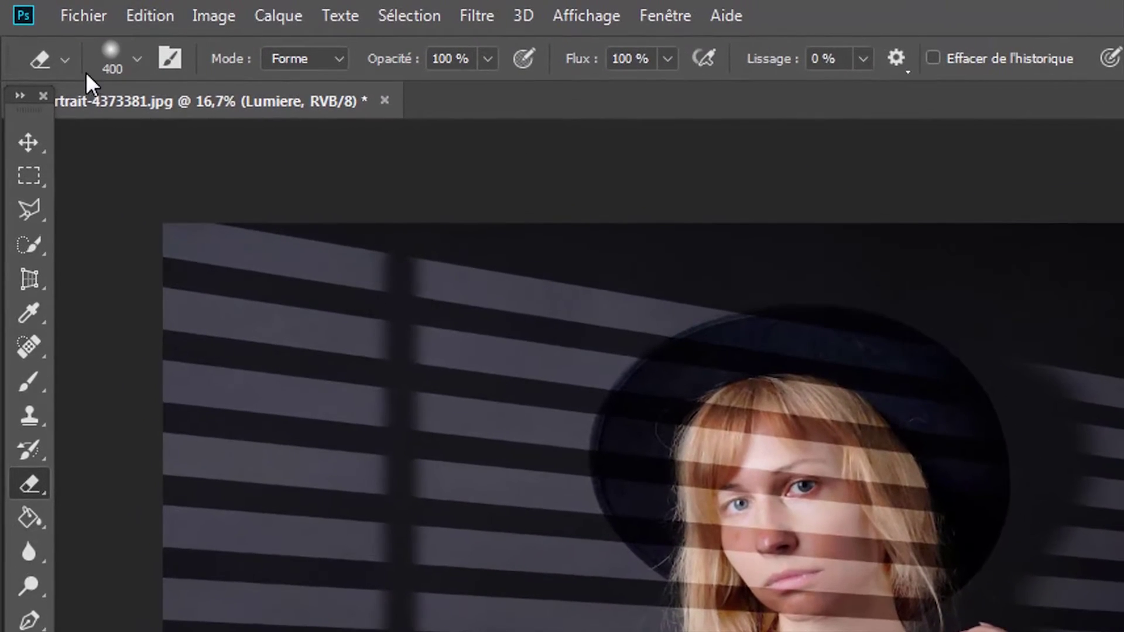
Step: Set the eraser size to 600 px and soften the outer left and right ends of the light stripes along the photo's edges
left_click(138, 59)
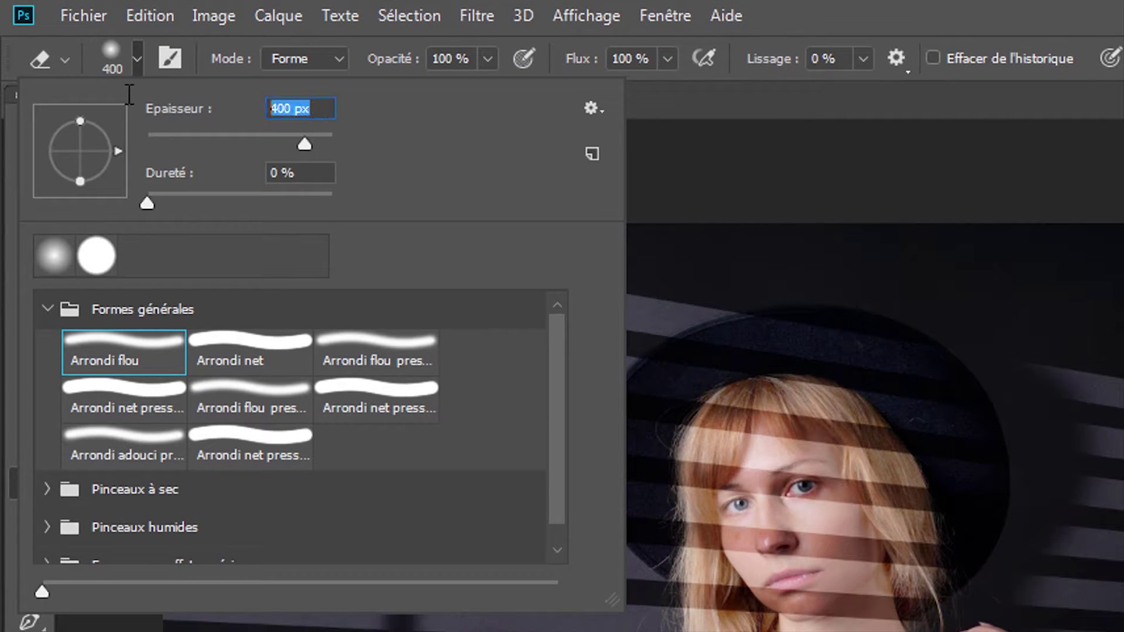
type("600")
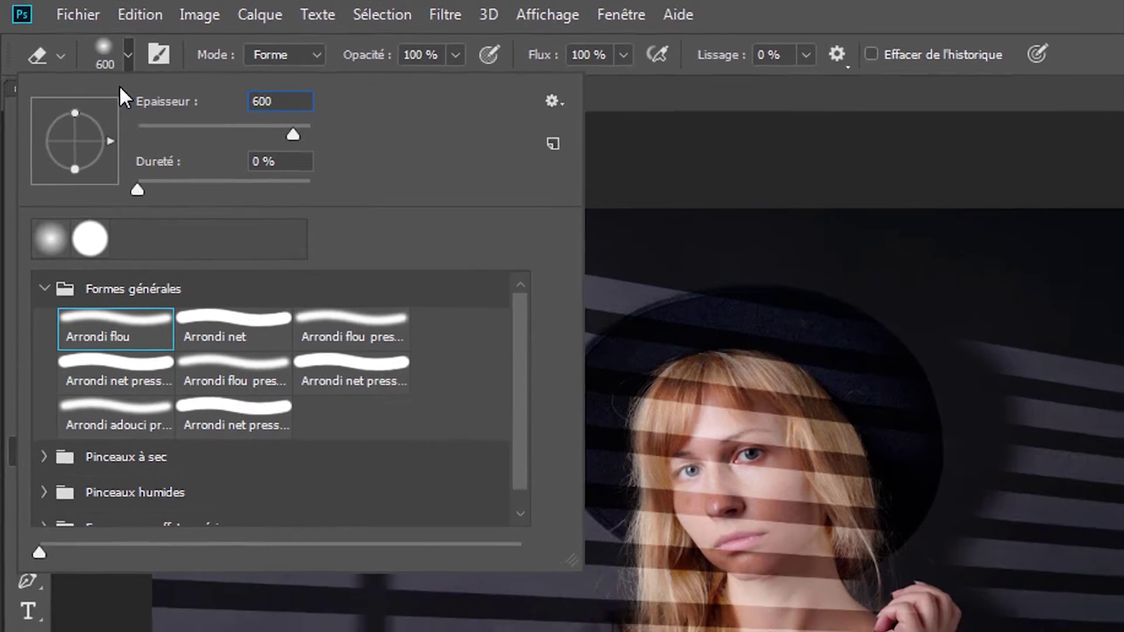
key("Return")
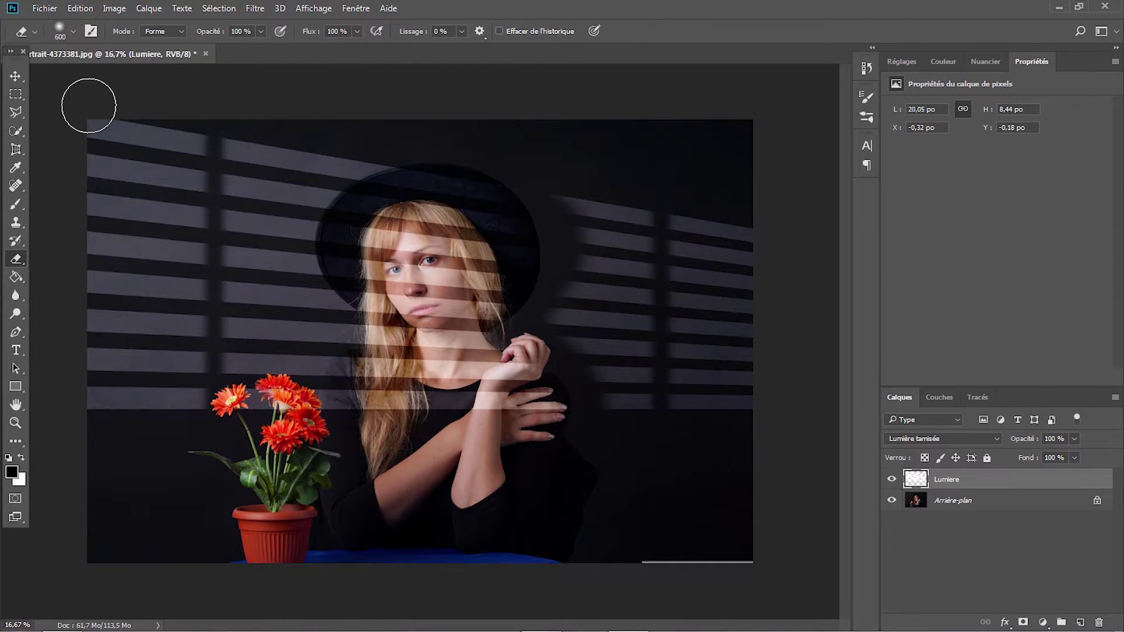
left_click_drag(82, 106, 61, 544)
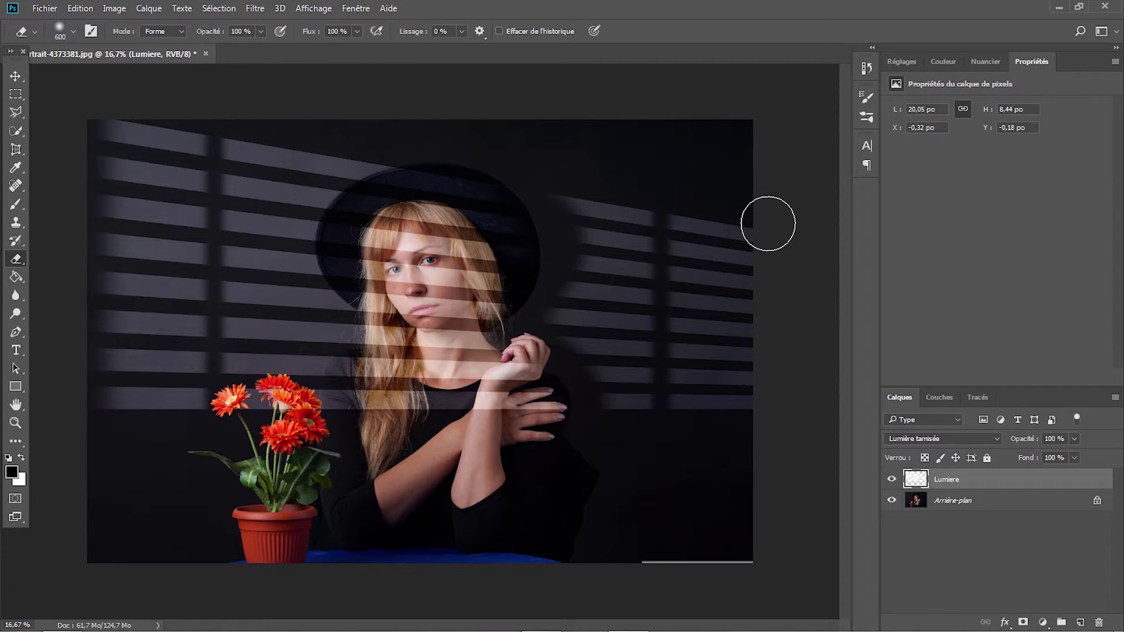
left_click_drag(768, 223, 767, 422)
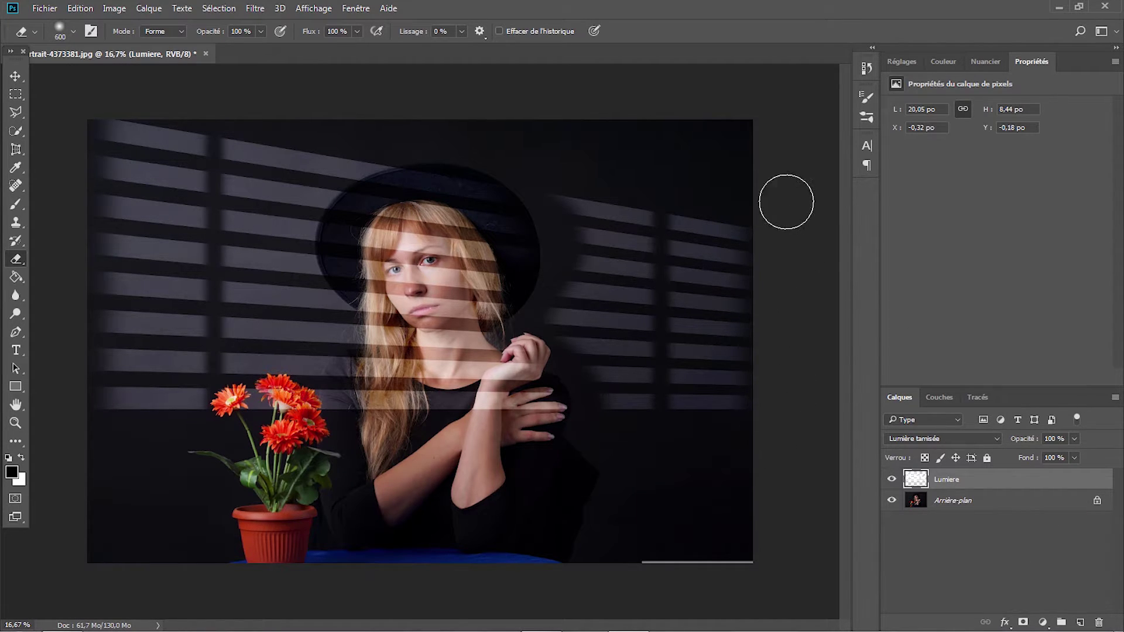
left_click_drag(768, 226, 765, 447)
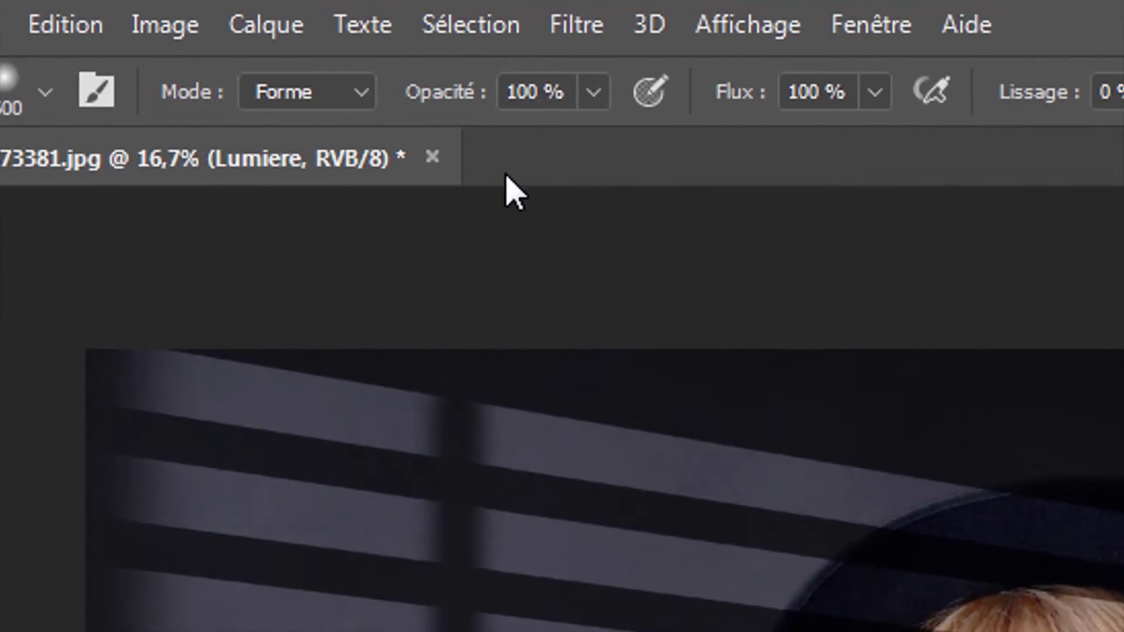
Step: Set the eraser's opacity and flow to 50% and erase the light stripes over the woman's face, hair, clothing and hands
left_click(553, 91)
type("50")
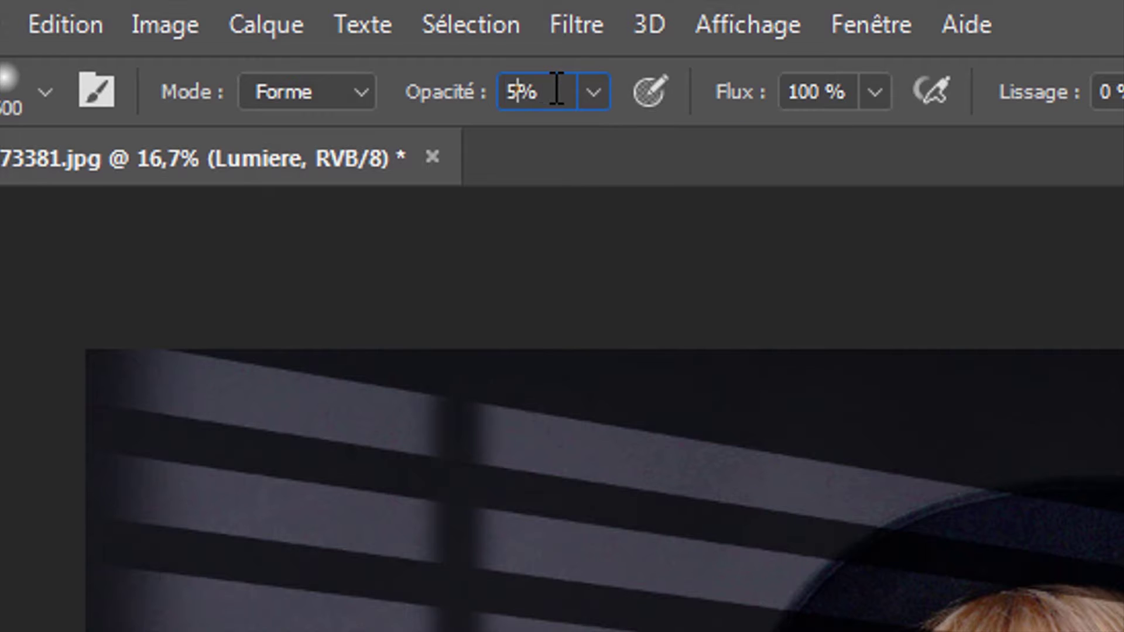
left_click(808, 92)
type("50")
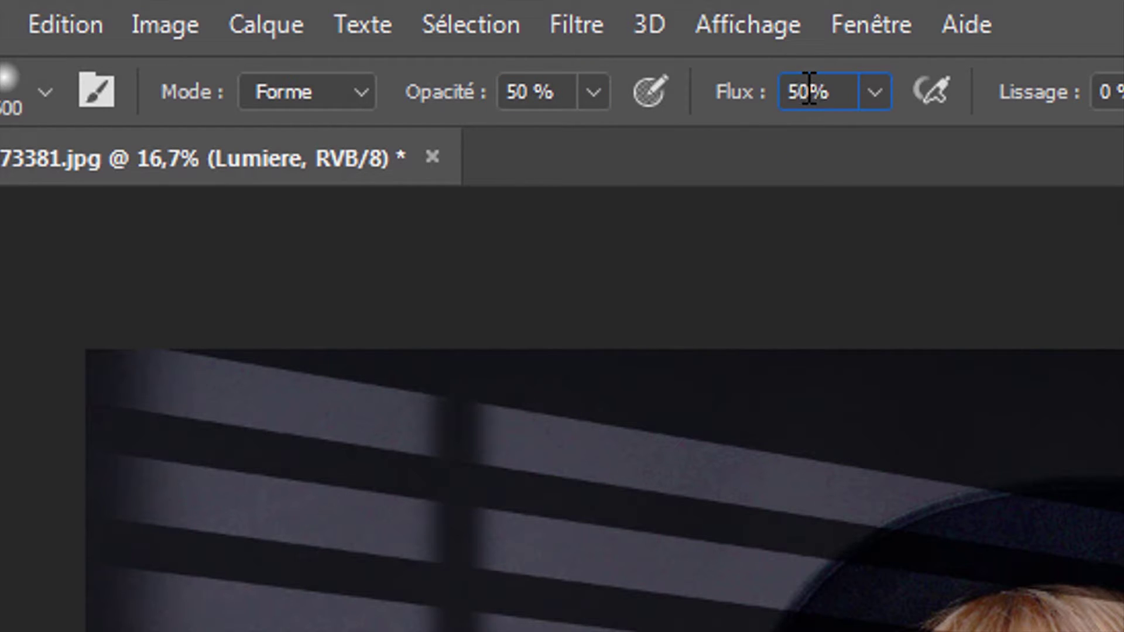
key("Return")
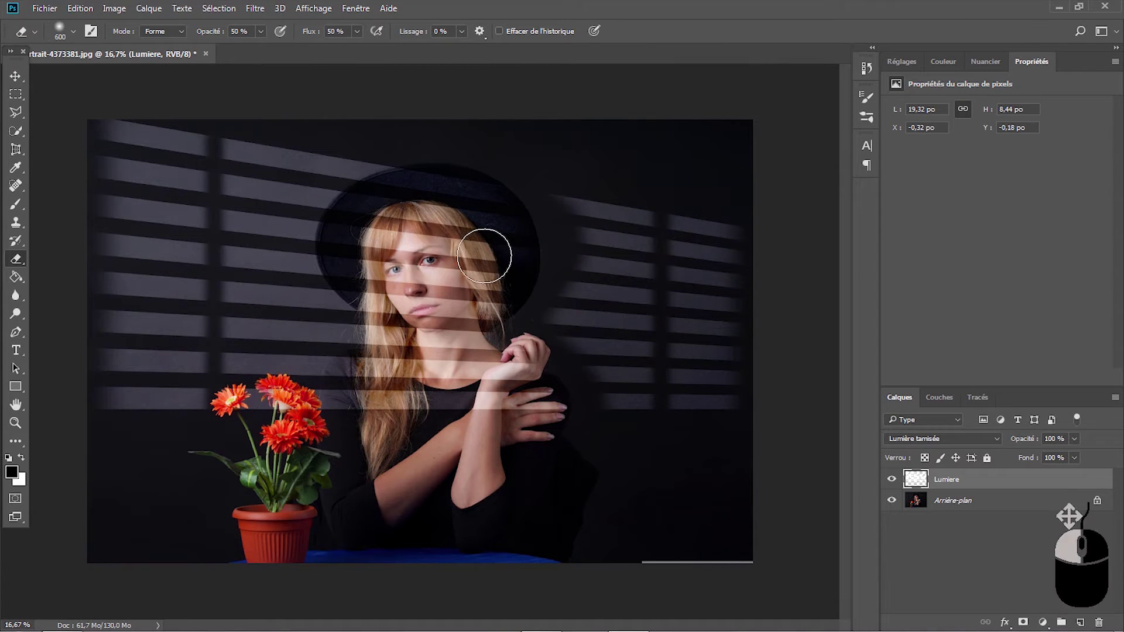
mouse_move(462, 242)
left_mouse_down()
mouse_move(395, 221)
mouse_move(443, 259)
mouse_move(491, 277)
mouse_move(346, 271)
mouse_move(430, 302)
mouse_move(384, 314)
mouse_move(411, 246)
mouse_move(495, 266)
mouse_move(399, 298)
mouse_move(384, 242)
mouse_move(367, 239)
mouse_move(477, 272)
mouse_move(462, 295)
mouse_move(418, 284)
mouse_move(490, 334)
mouse_move(451, 361)
mouse_move(387, 324)
mouse_move(386, 301)
mouse_move(395, 331)
mouse_move(378, 251)
mouse_move(471, 280)
mouse_move(421, 243)
mouse_move(469, 305)
mouse_move(499, 299)
mouse_move(485, 264)
mouse_move(429, 322)
mouse_move(485, 348)
mouse_move(431, 356)
mouse_move(396, 344)
mouse_move(490, 342)
mouse_move(402, 340)
mouse_move(394, 362)
mouse_move(494, 376)
left_mouse_up()
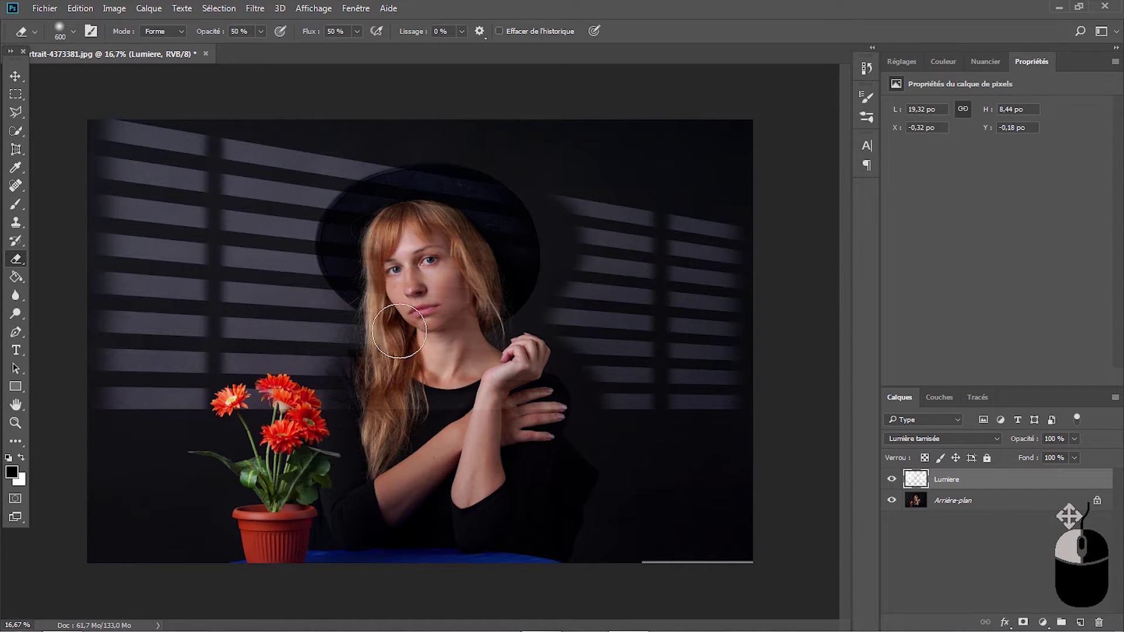
mouse_move(392, 368)
left_mouse_down()
mouse_move(379, 396)
mouse_move(340, 413)
mouse_move(347, 375)
mouse_move(357, 376)
mouse_move(347, 409)
mouse_move(342, 387)
left_mouse_up()
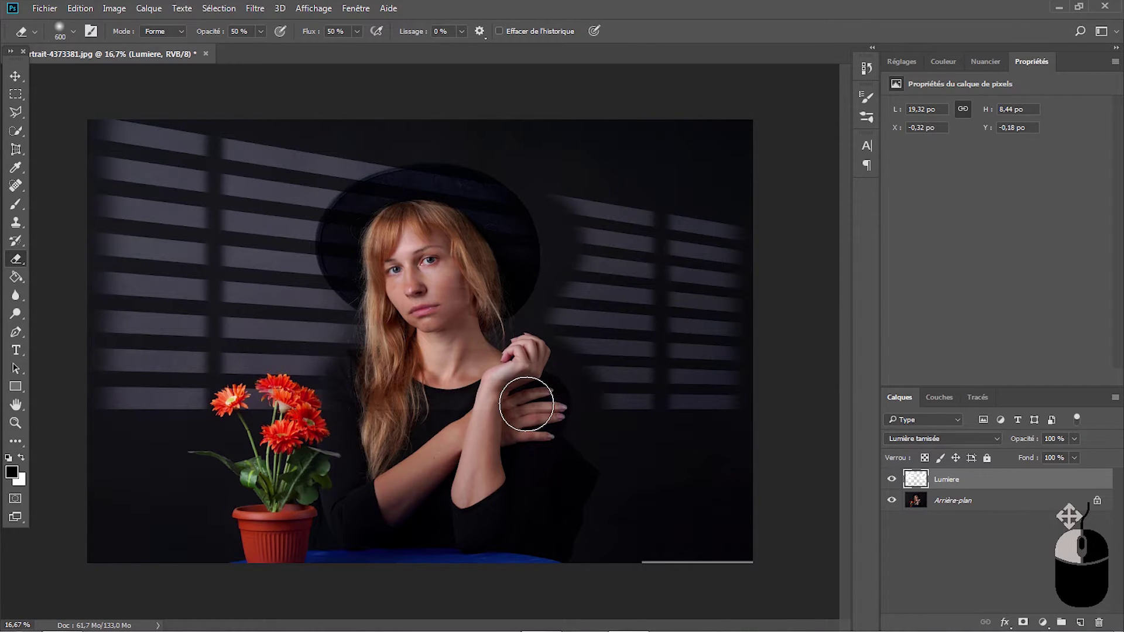
left_click_drag(507, 332, 514, 405)
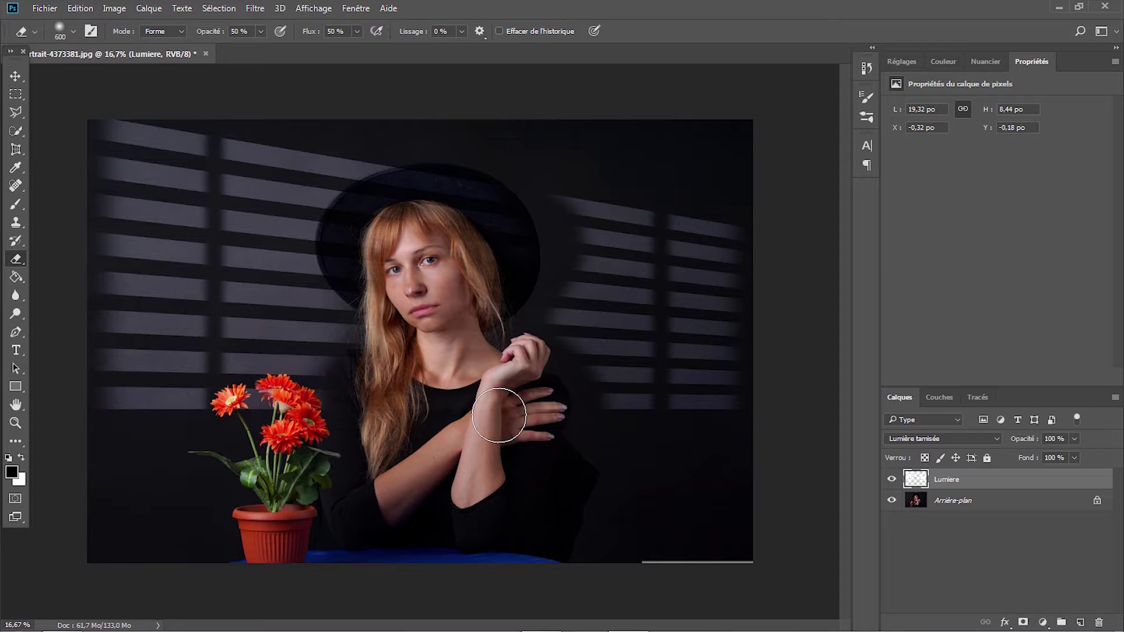
Step: Convert the Lumiere layer to a smart object and apply a Flou gaussien filter with a 15 px radius
right_click(939, 482)
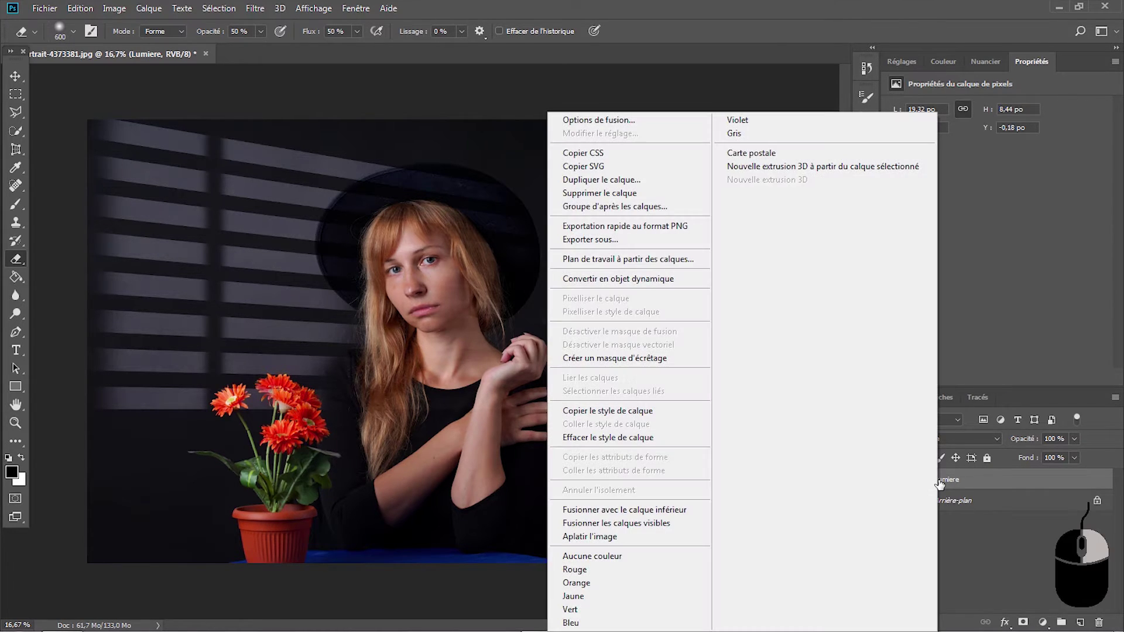
left_click(659, 280)
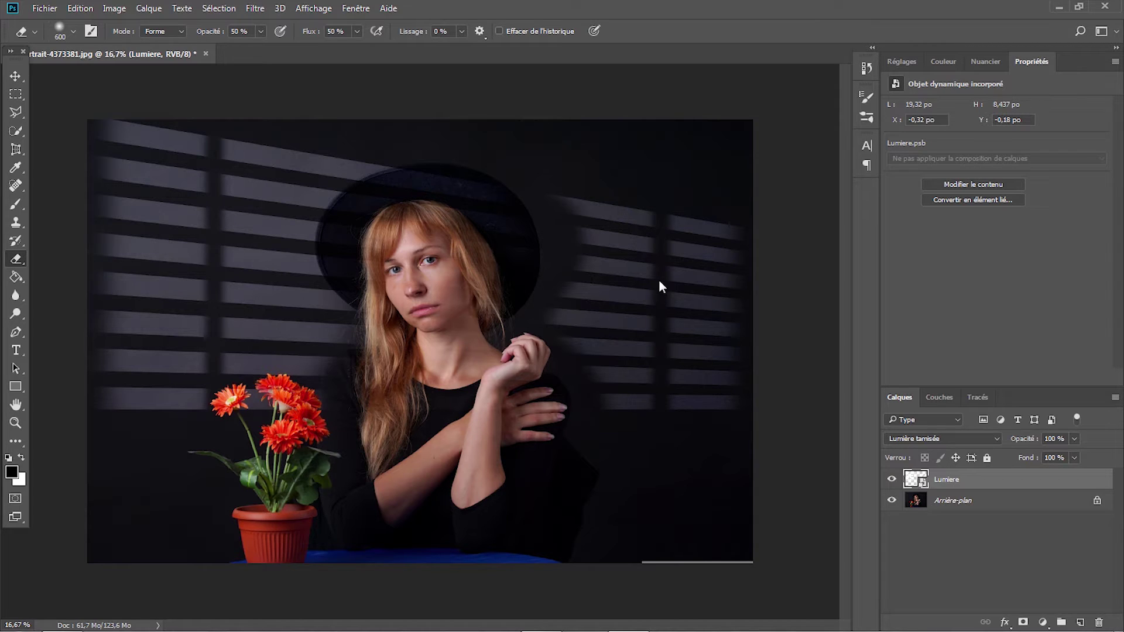
left_click(256, 9)
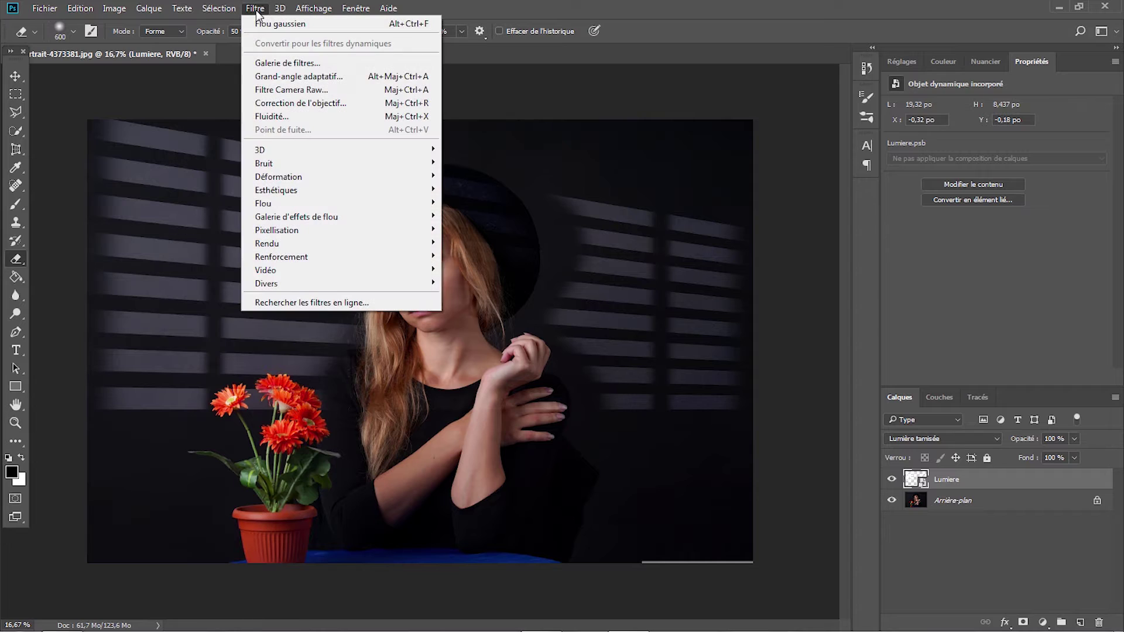
mouse_move(299, 204)
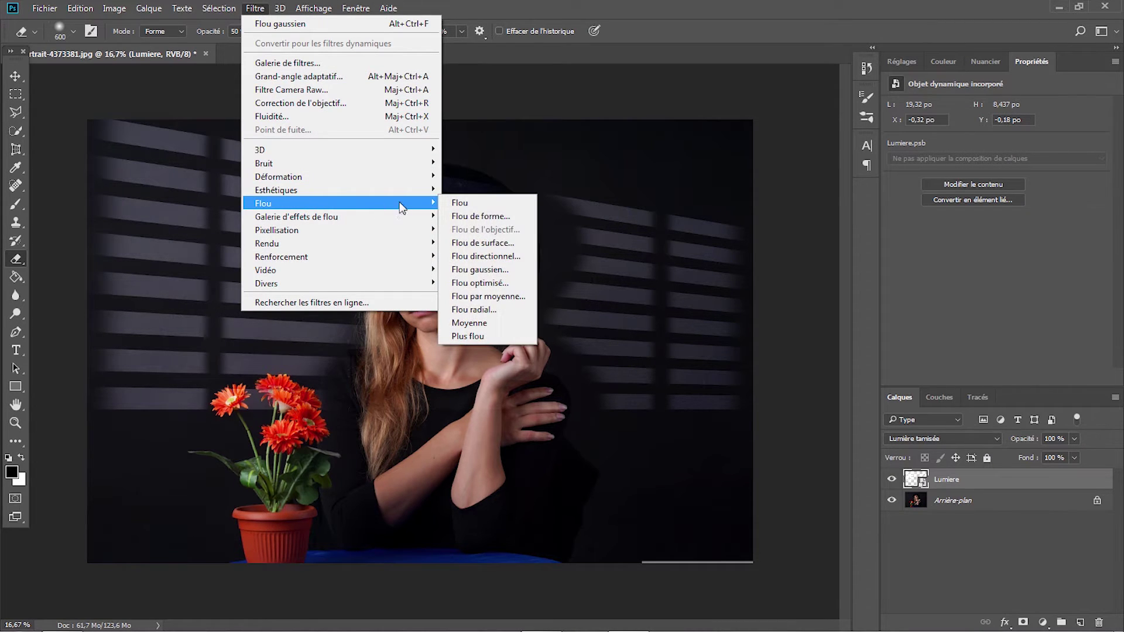
left_click(515, 272)
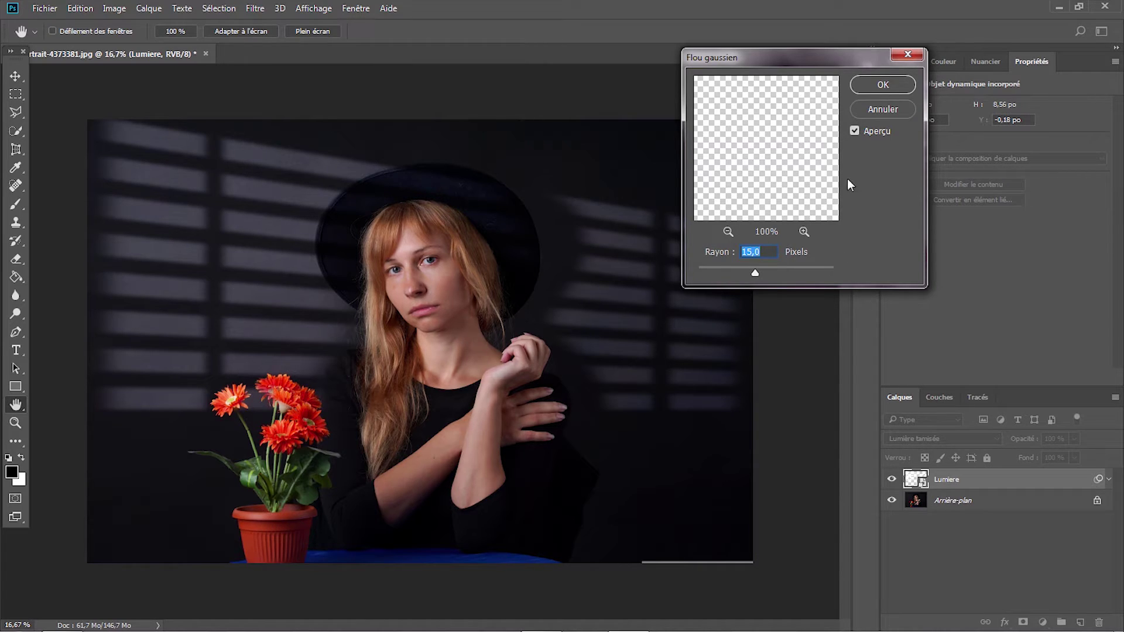
left_click(852, 131)
left_click(852, 132)
left_click(885, 88)
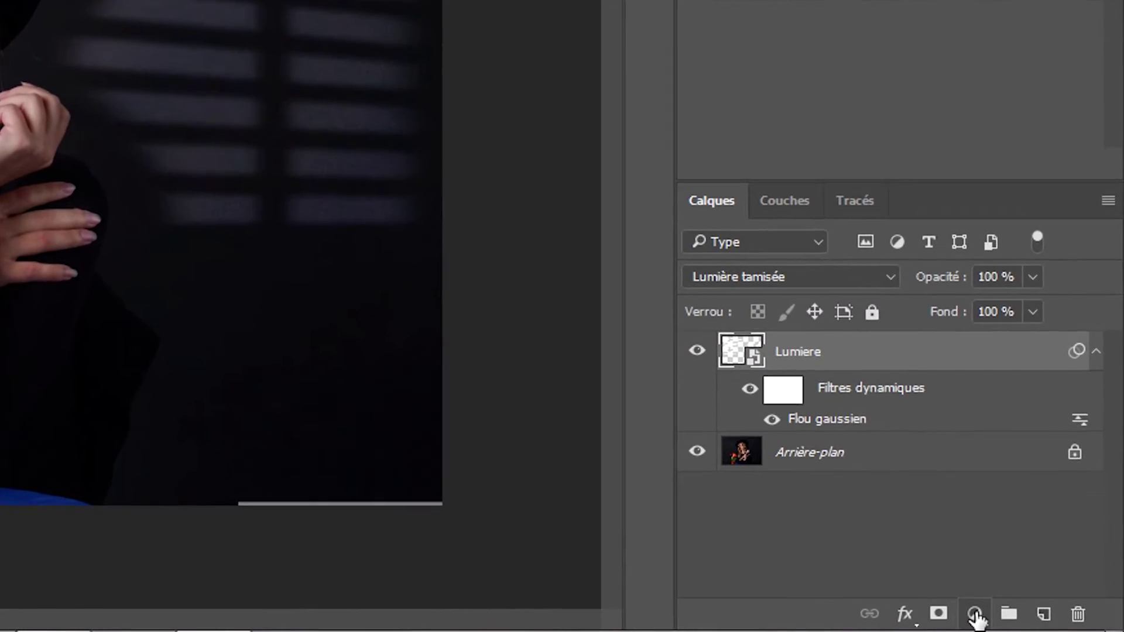
Step: Add a Correspondance de couleur adjustment layer using the Crisp_Warm.look 3D LUT and set its opacity to 30%
left_click(1017, 619)
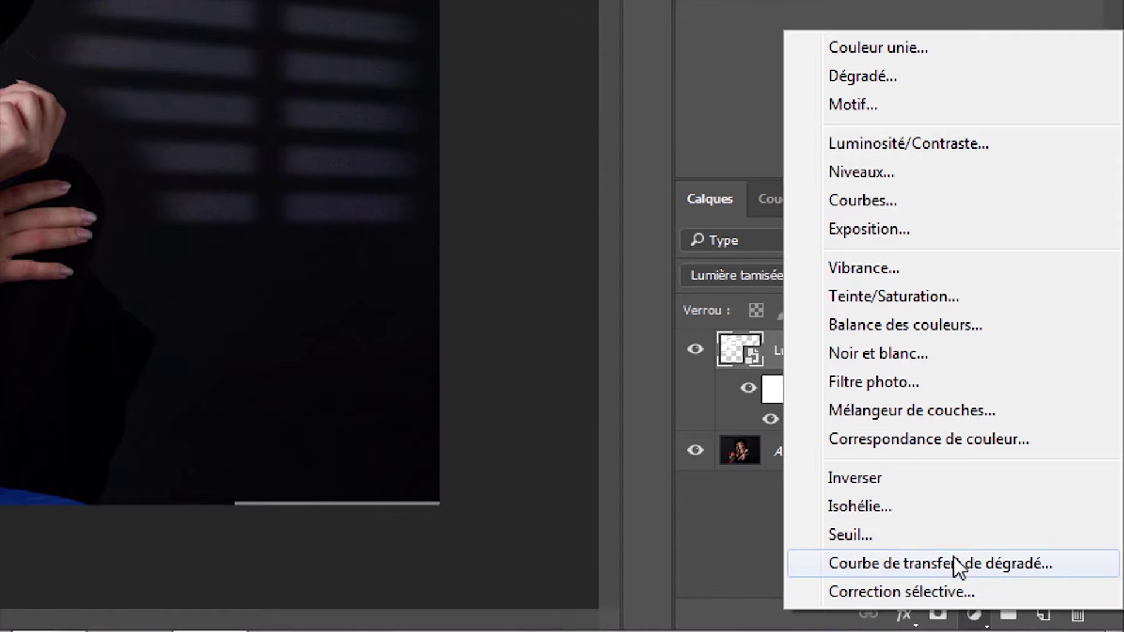
left_click(940, 449)
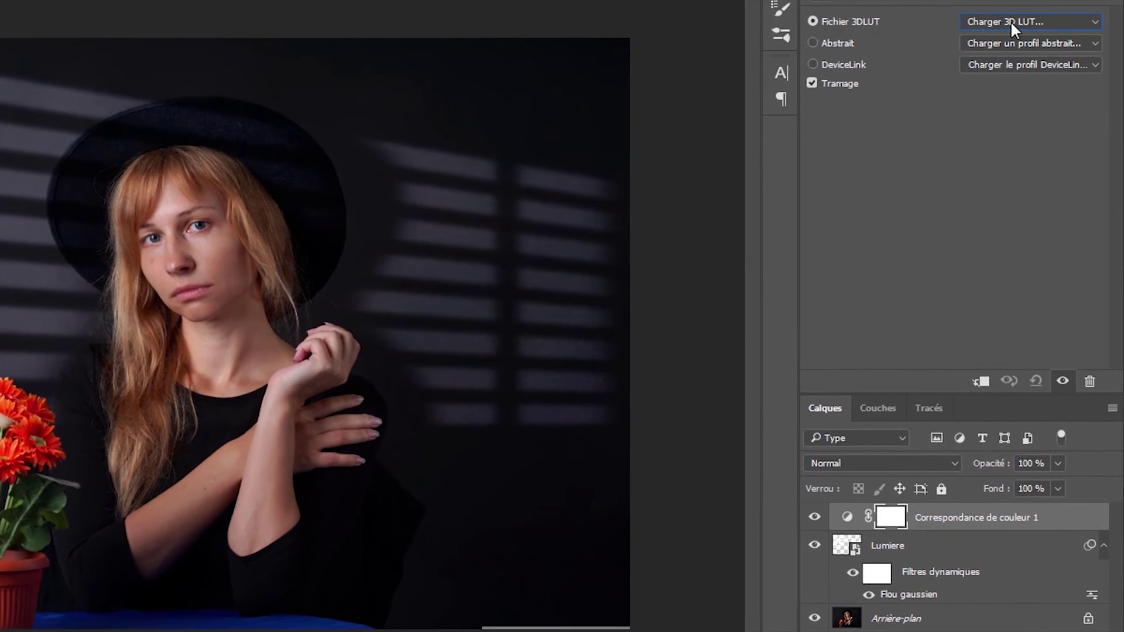
left_click(1039, 107)
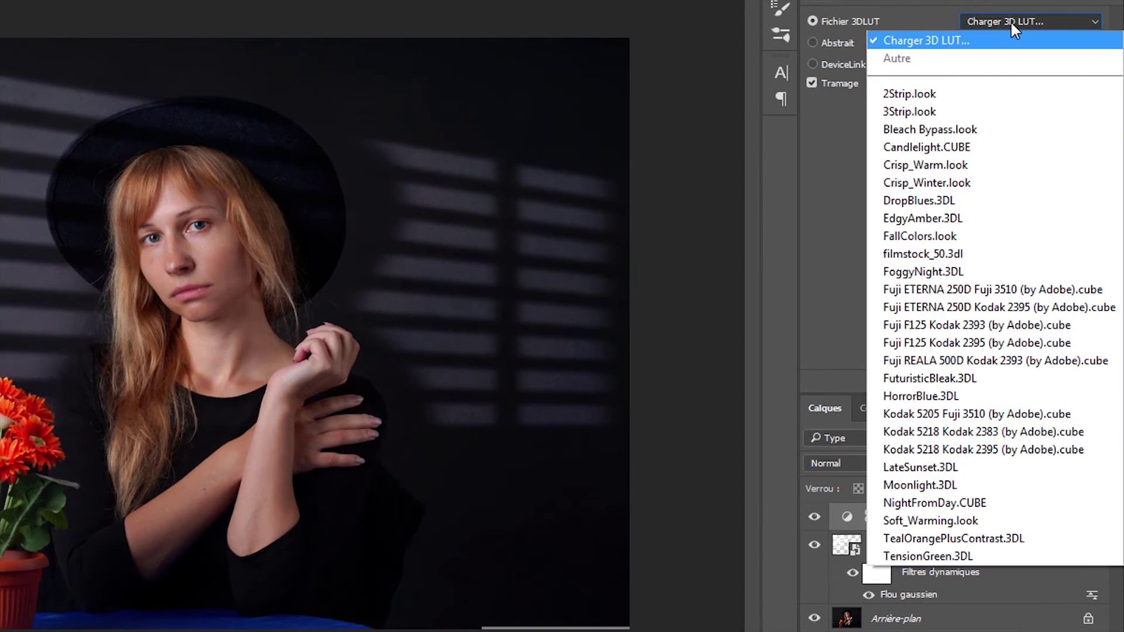
left_click(946, 163)
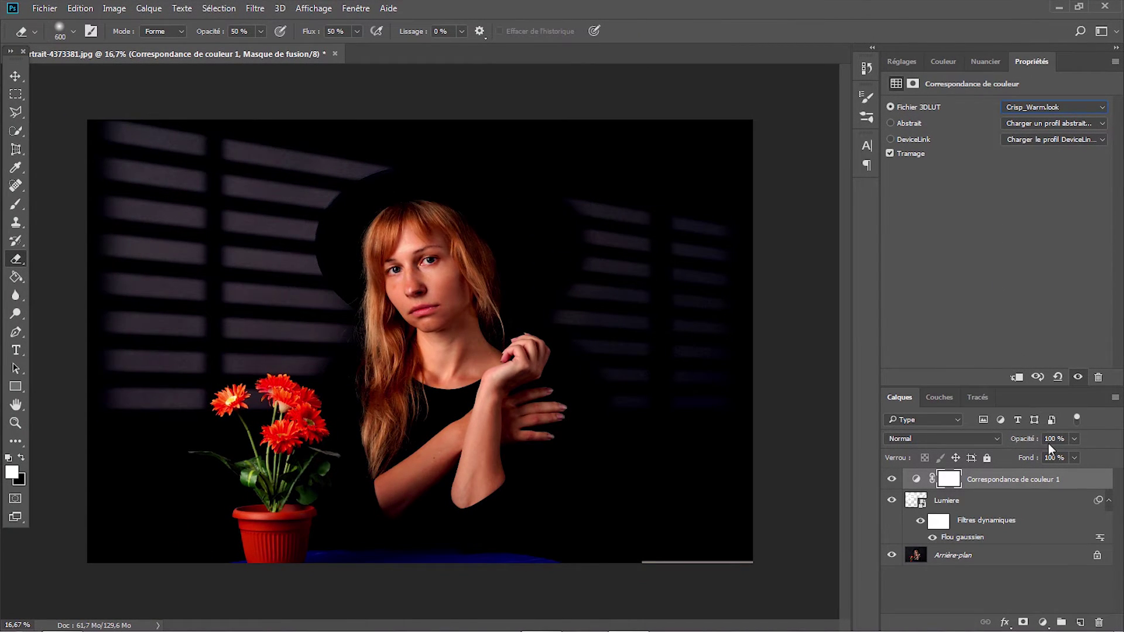
left_click(1051, 439)
type("35")
key("Return")
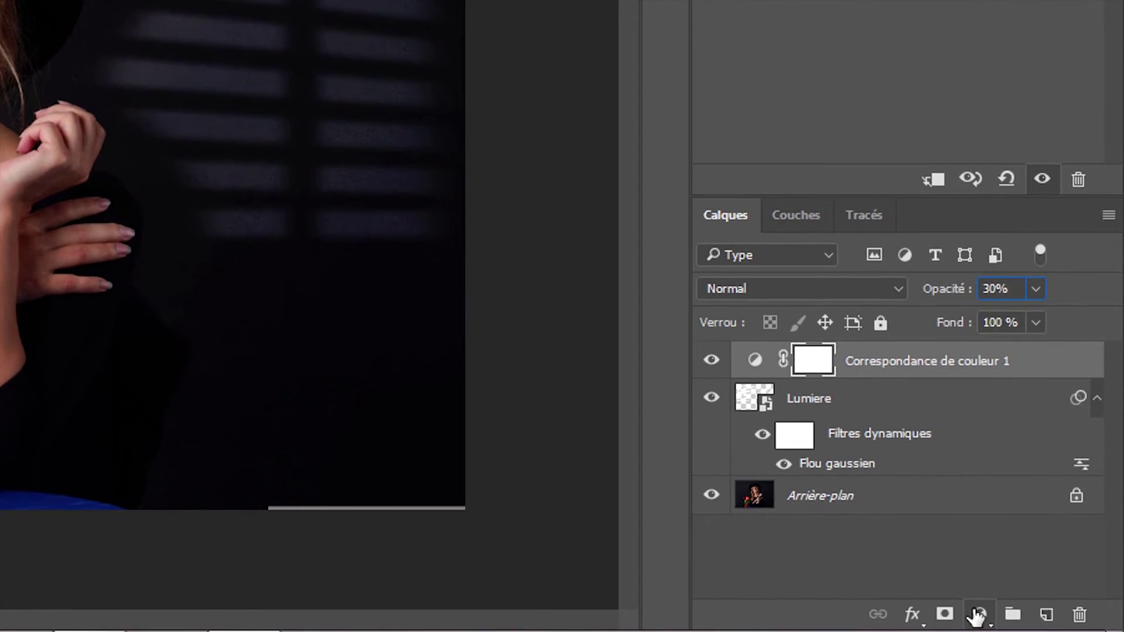
Step: Add a Courbes adjustment layer and brighten the midtones with an RVB curve point at input 94, output 114
left_click(977, 615)
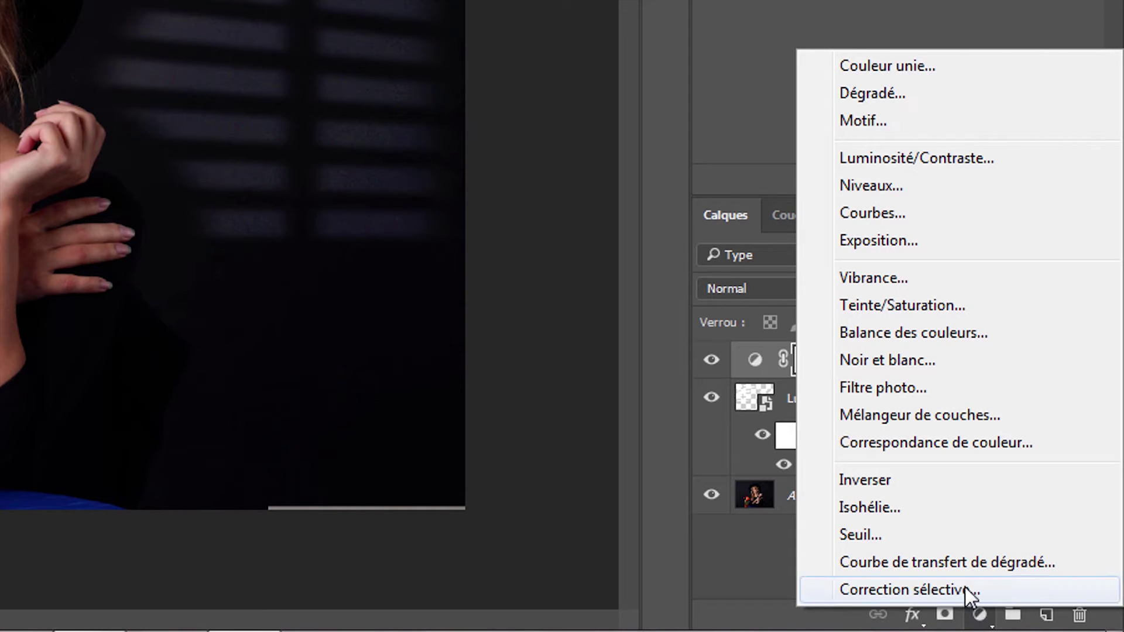
left_click(881, 215)
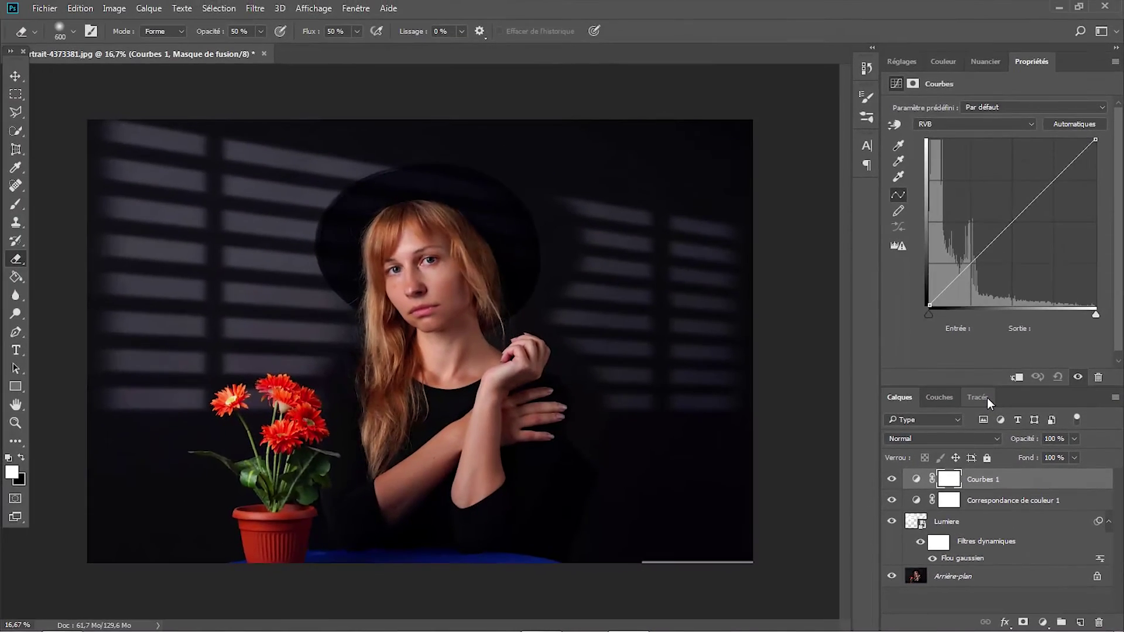
left_click(1006, 222)
left_click_drag(1005, 222, 991, 230)
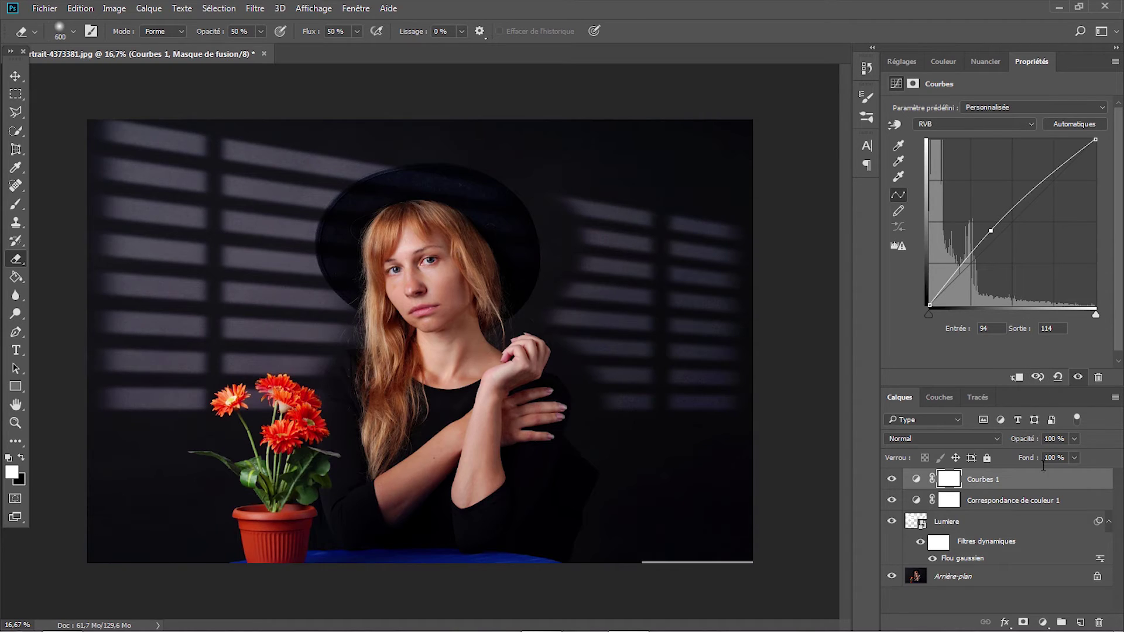
Step: Set the opacity of the Correspondance de couleur 1 layer to 40%
left_click(983, 504)
left_click(1051, 439)
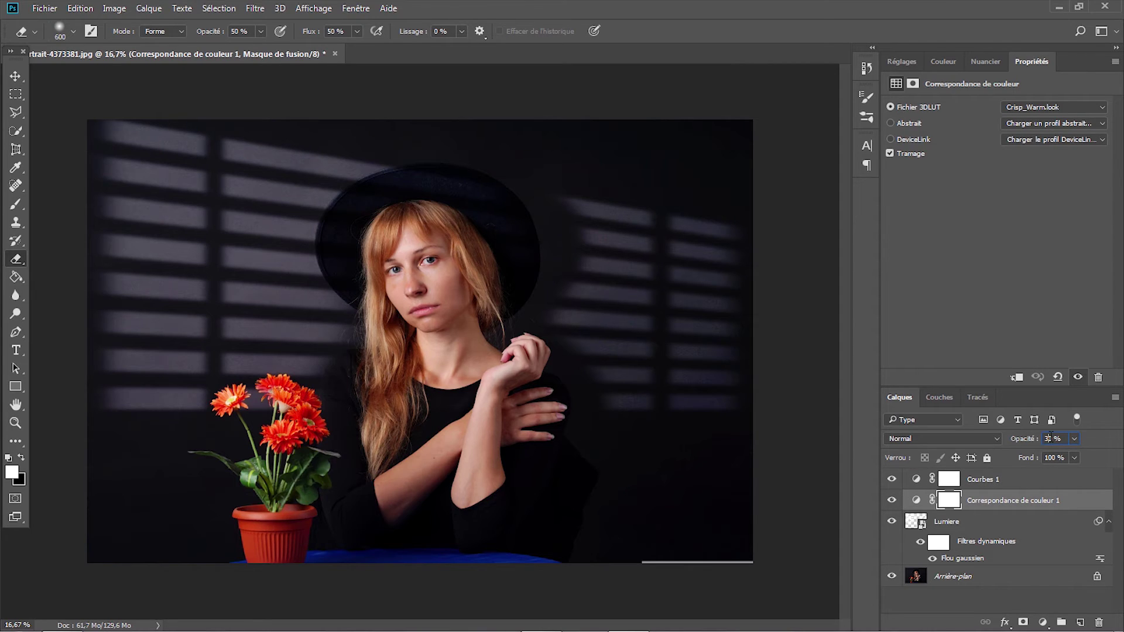
type("40")
Step: Group the Courbes 1, Correspondance de couleur 1 and Lumiere layers together
left_click(1001, 478)
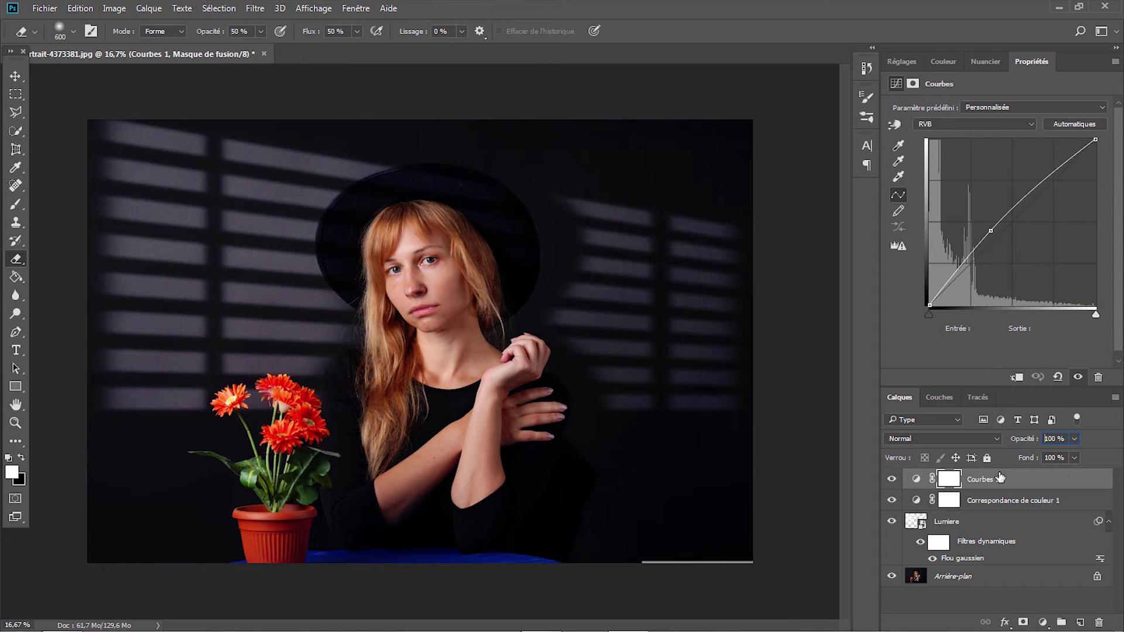
left_click(992, 548, "shift")
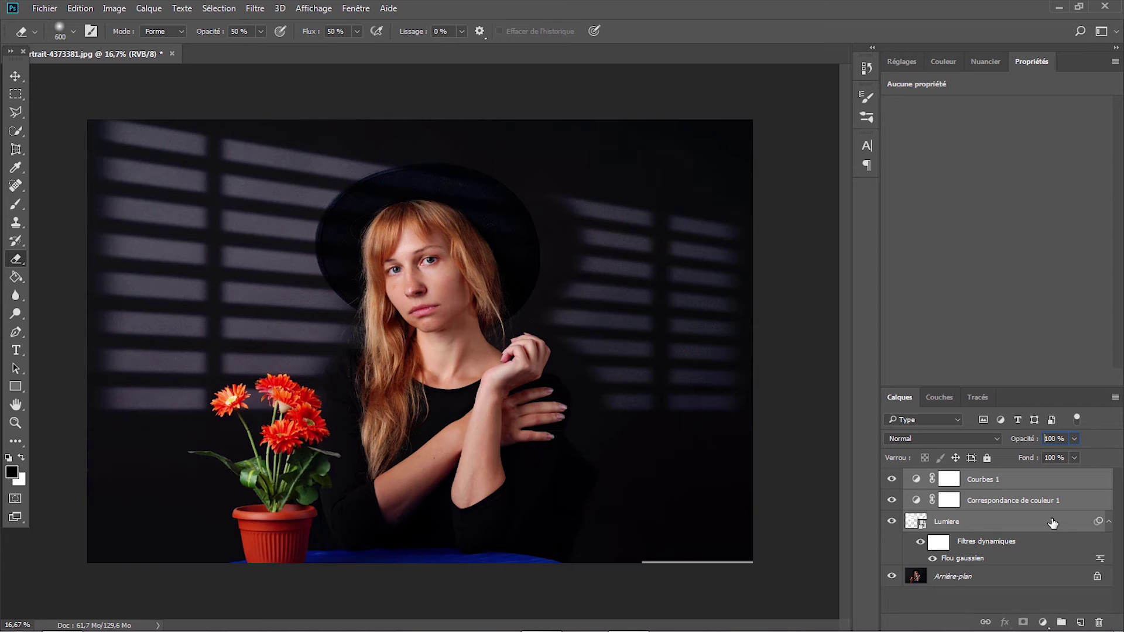
key("ctrl+g")
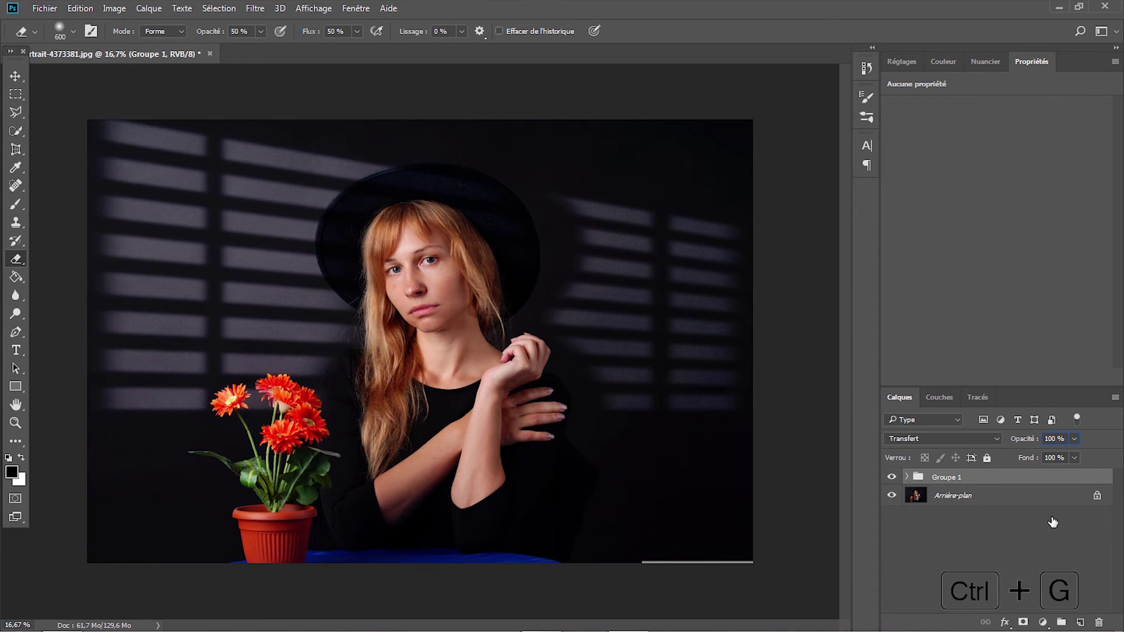
Step: Toggle the group's visibility off and on to compare the photo before and after the light effect
left_click(891, 477)
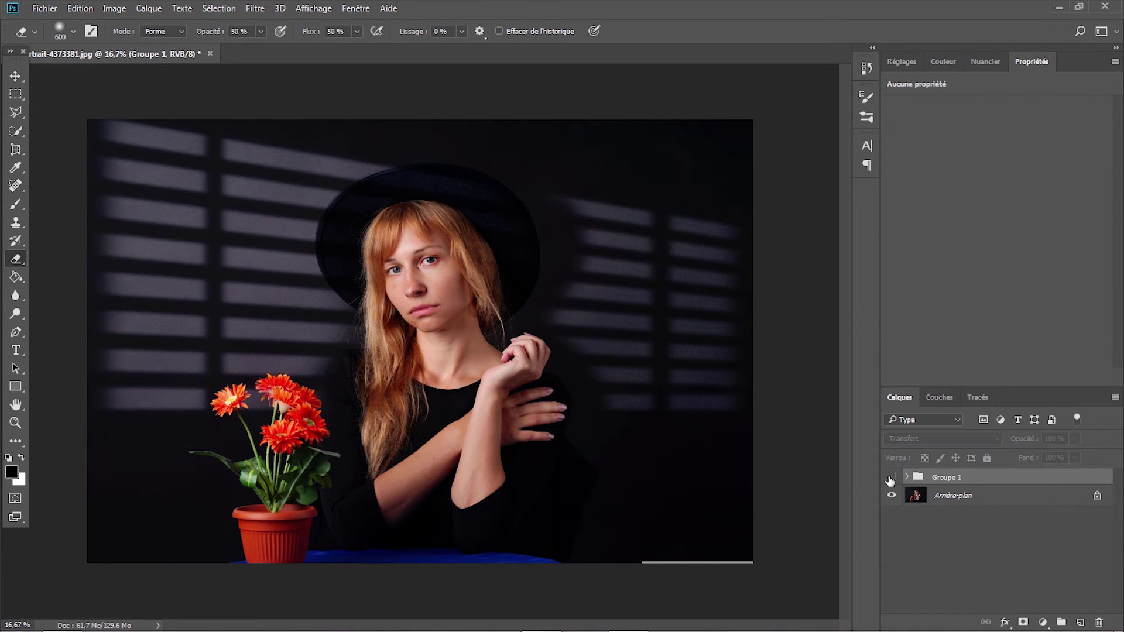
left_click(891, 479)
left_click(890, 479)
left_click(891, 479)
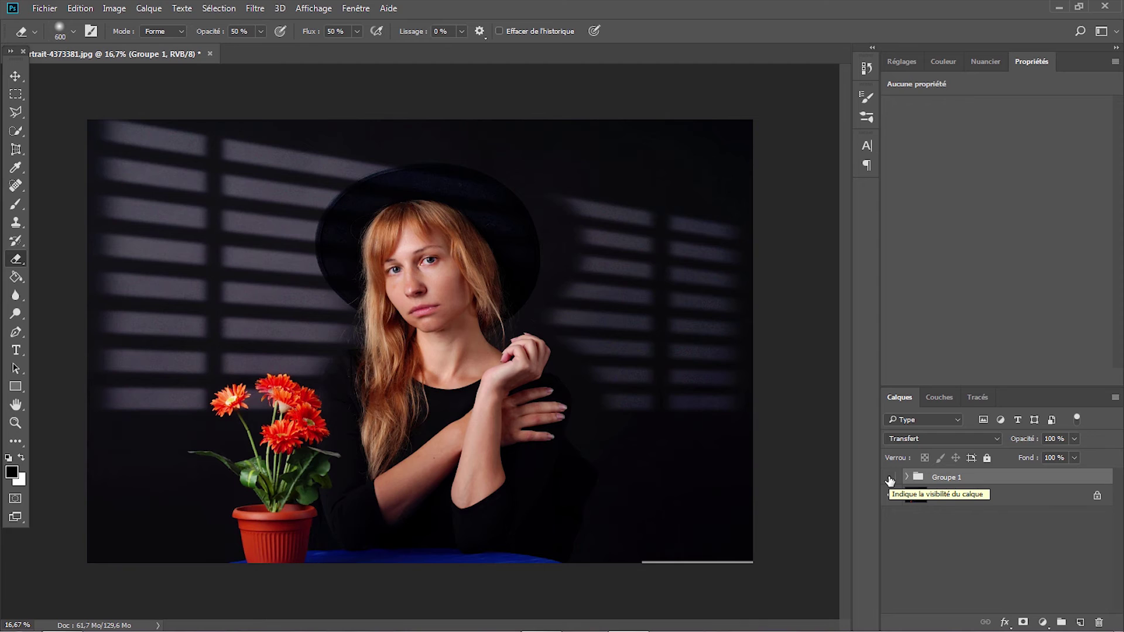
left_click(891, 479)
left_click(891, 479)
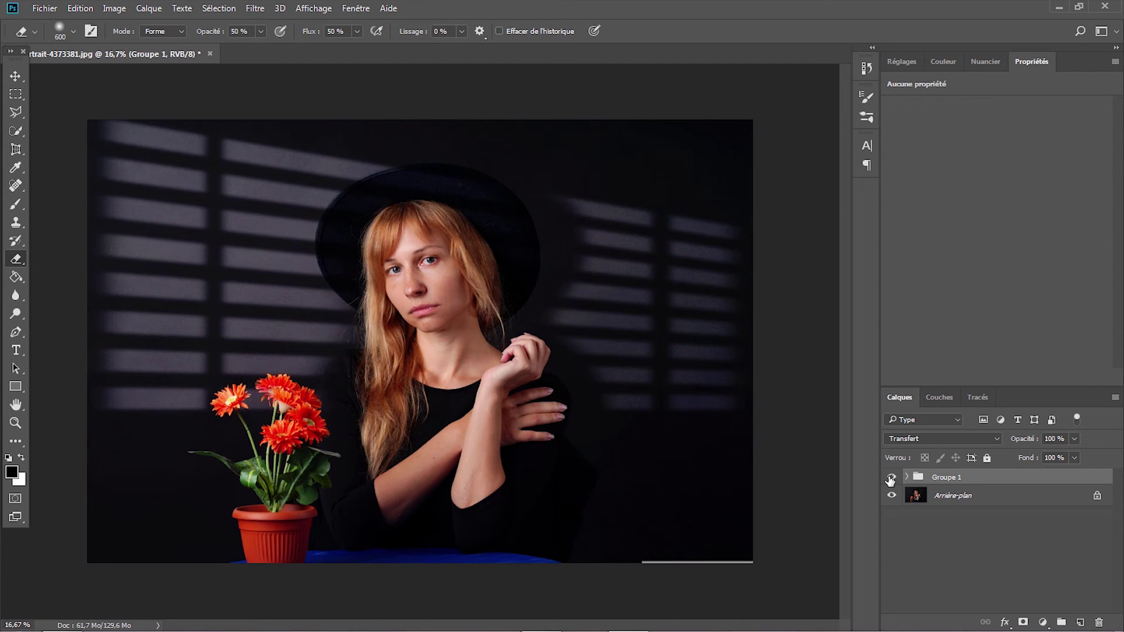